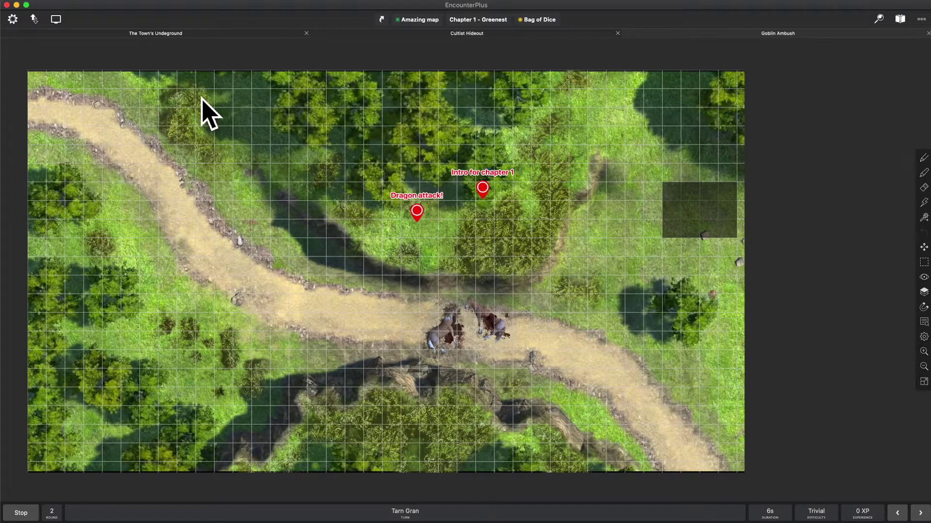
Search the library for "red dragon" and add the Adult Red Dragon to the current encounter.
click(888, 26)
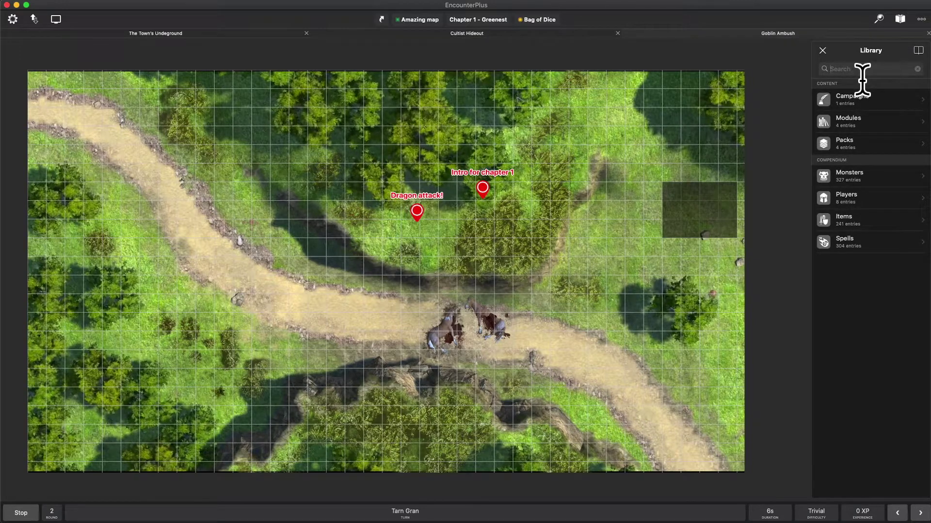
text(red dragon)
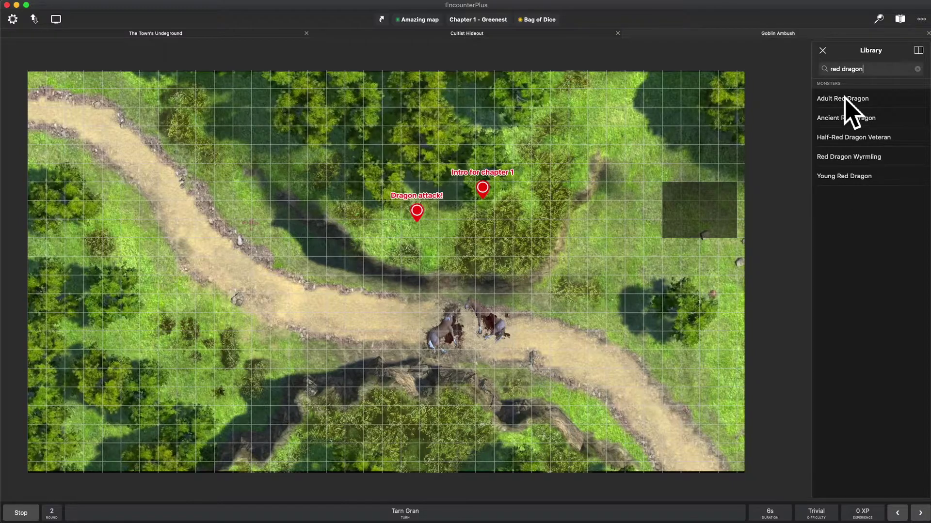
click(848, 99)
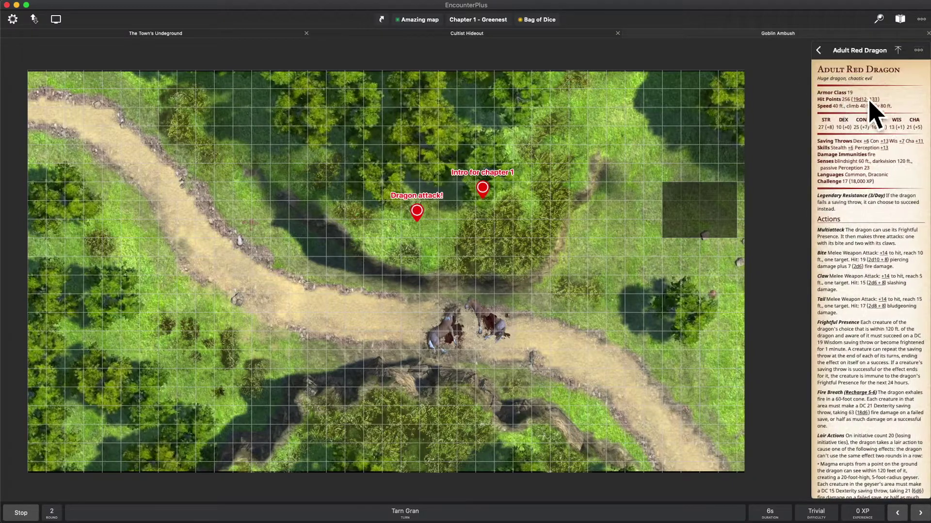
click(897, 51)
click(35, 19)
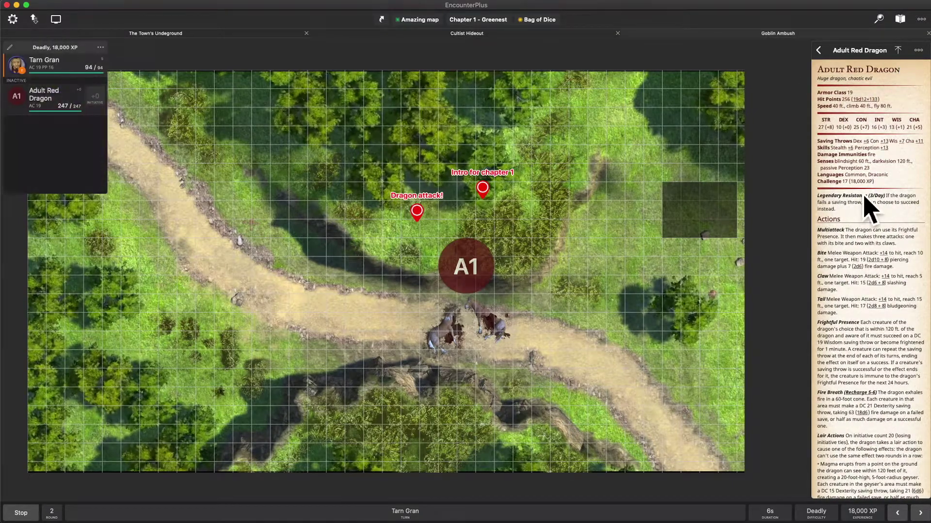
Roll the Adult Red Dragon's Bite attack and its 2d10 + 8 damage from the stat block, moving each result onto the map.
click(889, 256)
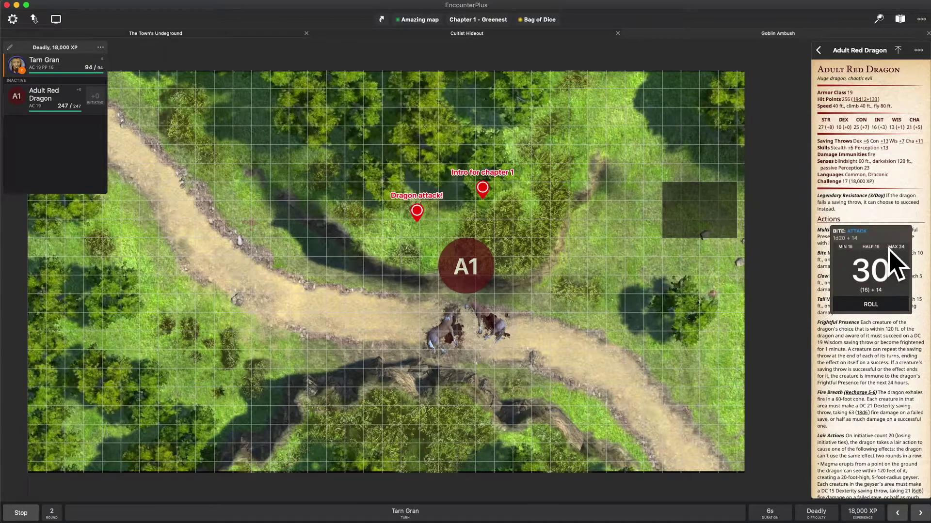
drag(897, 252, 761, 333)
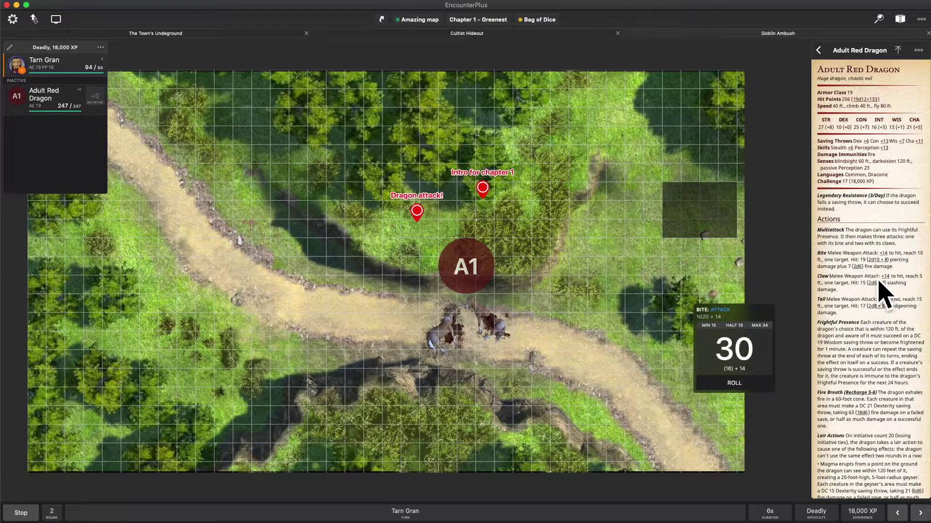
click(880, 263)
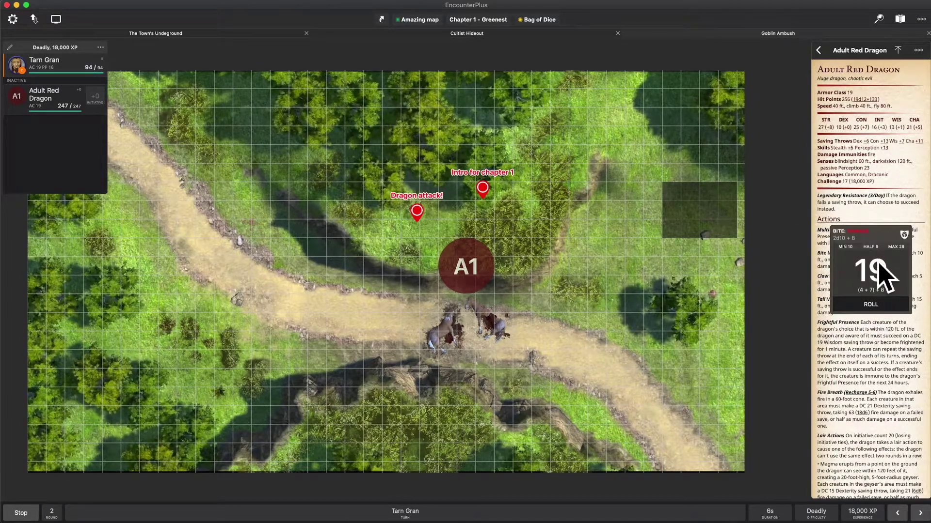
drag(882, 276, 770, 310)
click(882, 285)
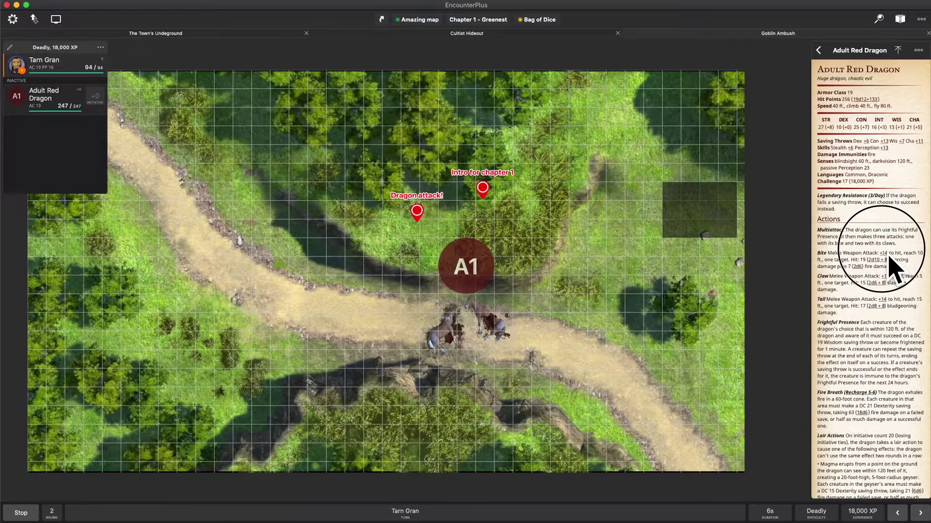
Roll the dragon's Bite attack with disadvantage and its piercing damage as critical damage, and dismiss the result.
right_click(889, 262)
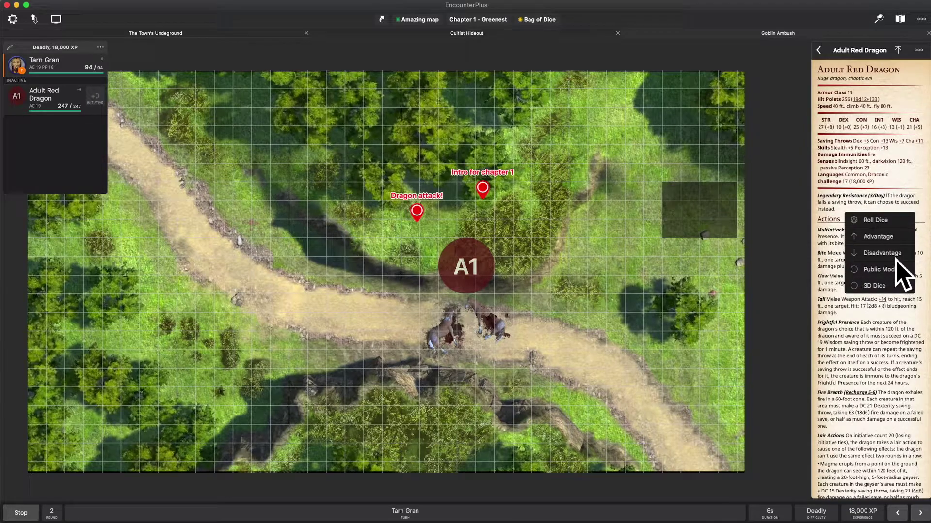
click(896, 253)
right_click(879, 266)
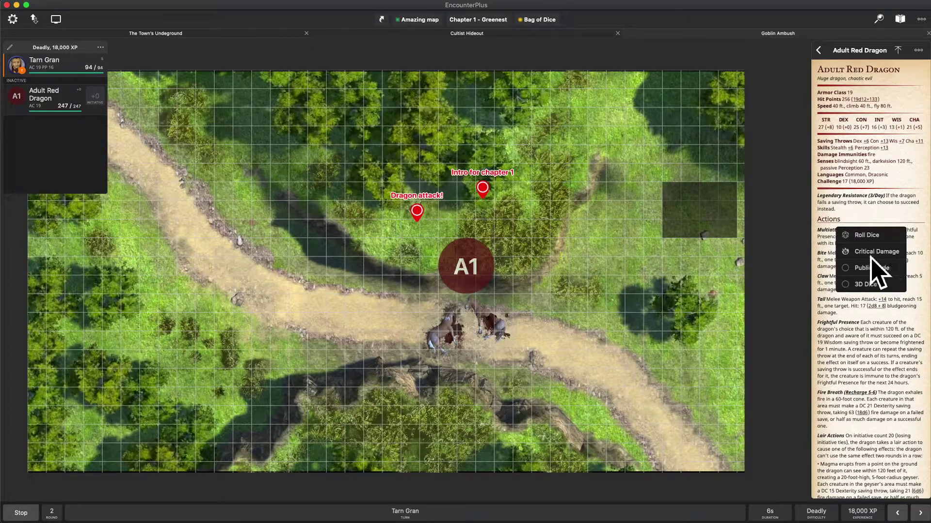
click(877, 253)
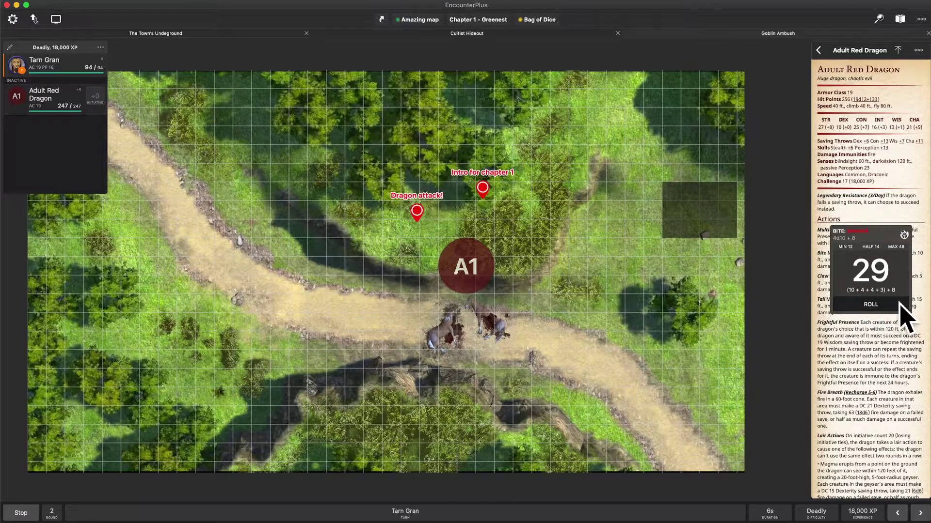
click(878, 228)
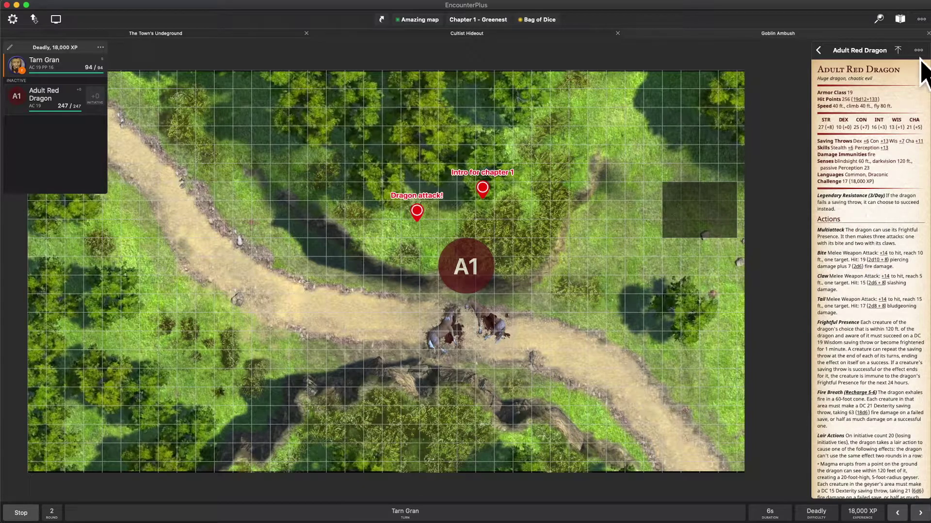
Open the Dice Roller, place it beside the dragon's stat block, and roll 1d20 + 7.
click(923, 21)
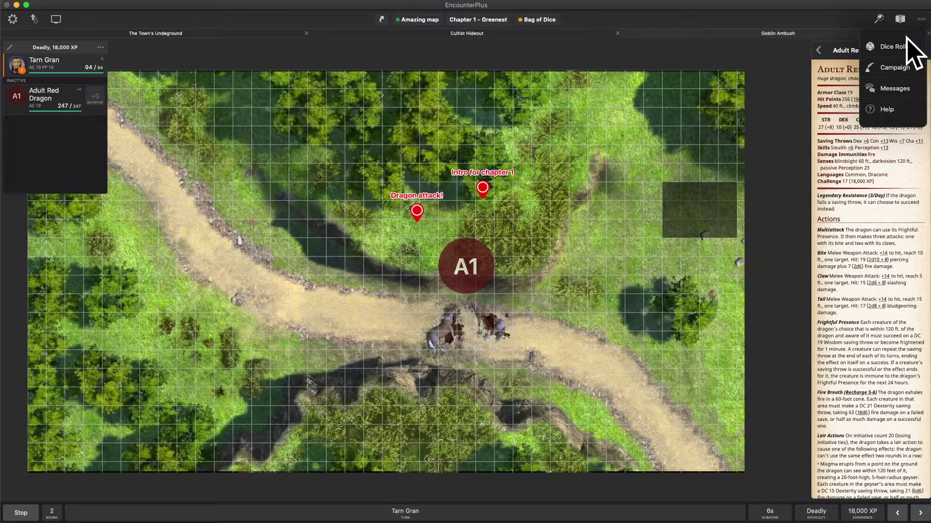
click(899, 49)
drag(882, 73, 748, 51)
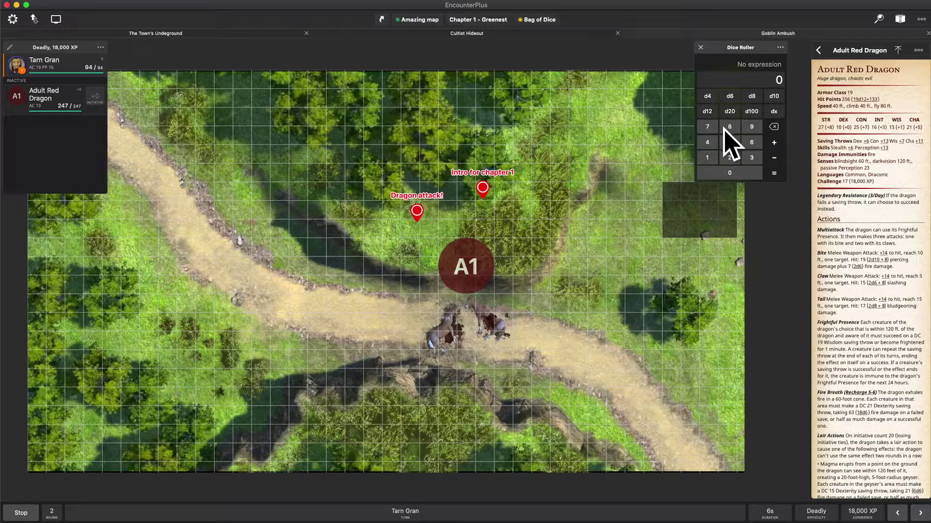
click(729, 111)
click(773, 142)
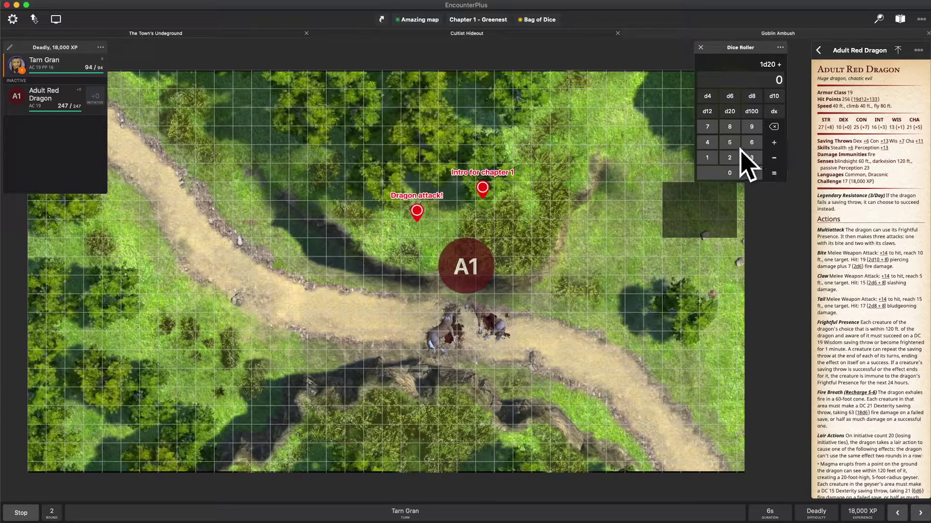
click(708, 128)
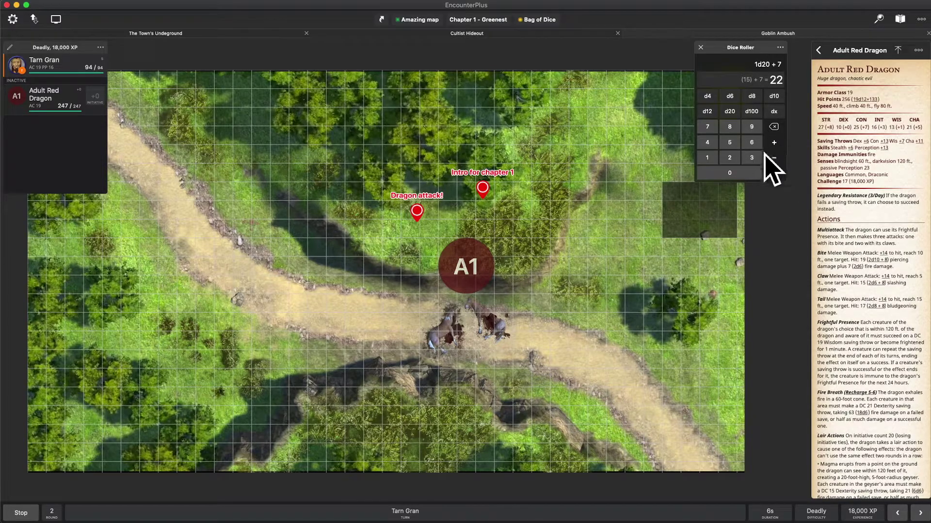
Enable 3D Dice for the Dice Roller and roll 1d20 + 7 again.
click(783, 47)
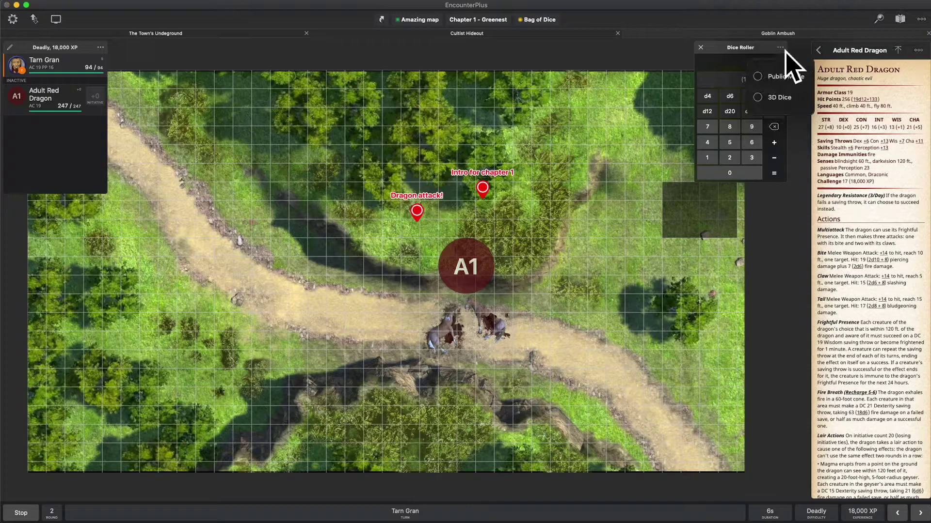
click(757, 98)
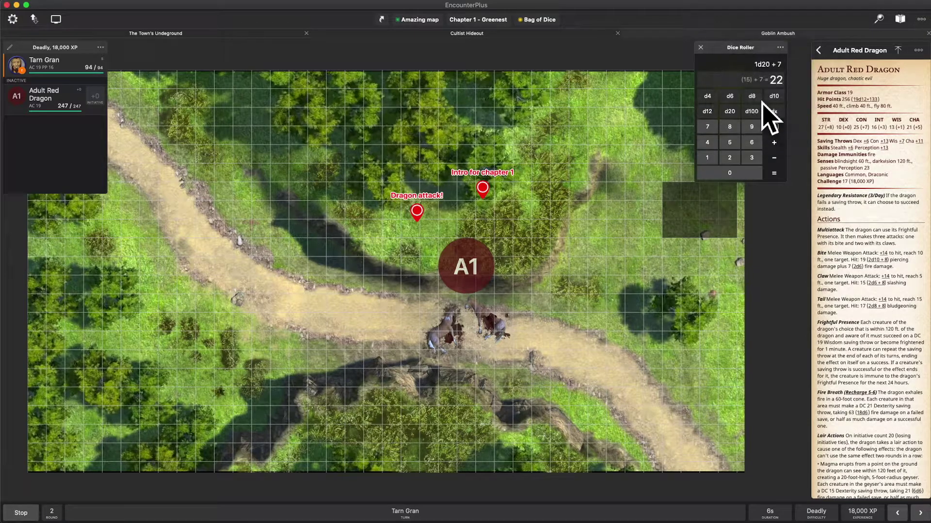
click(777, 176)
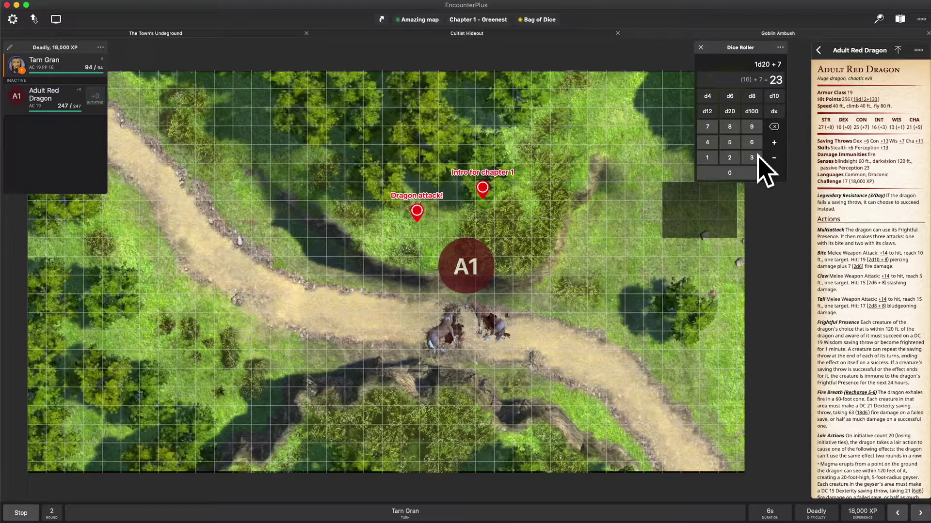
Replace the Dice Roller's expression with 8d6 and roll it as 3D dice.
click(737, 127)
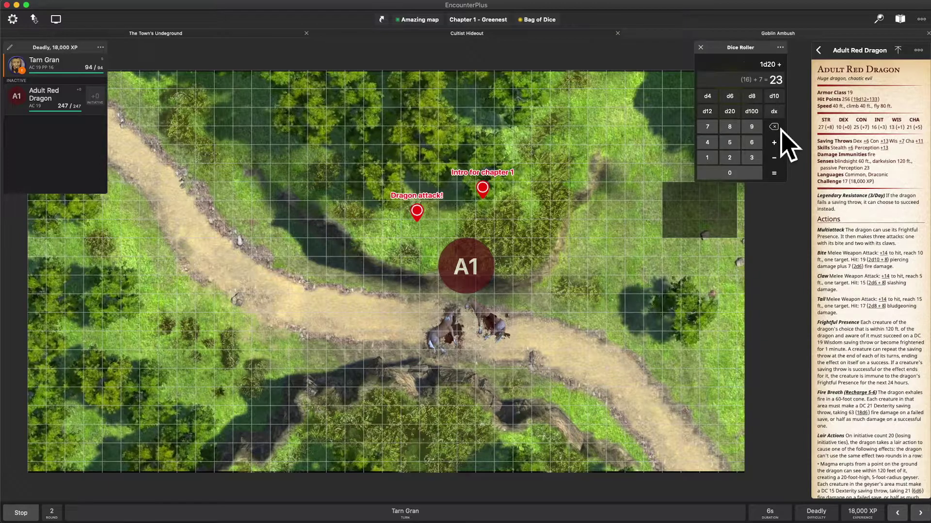
click(774, 127)
click(773, 127)
click(730, 127)
click(730, 96)
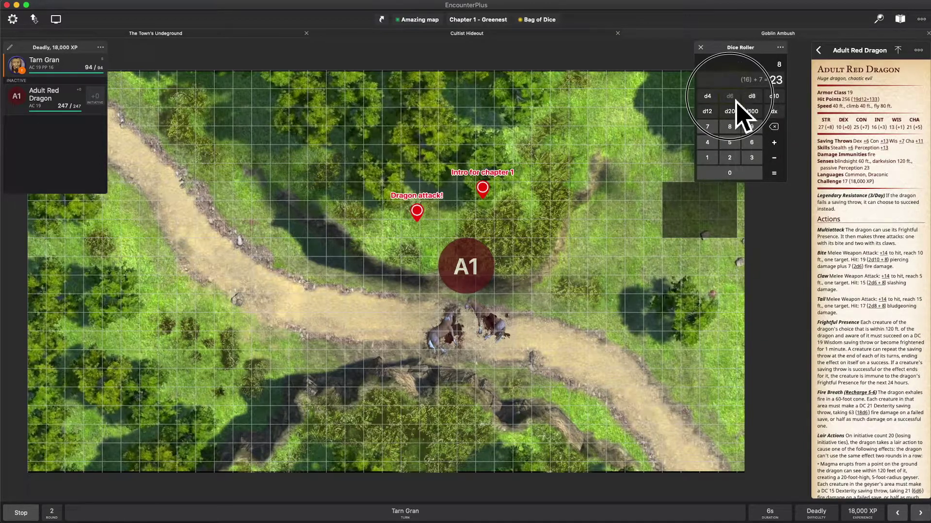
click(775, 173)
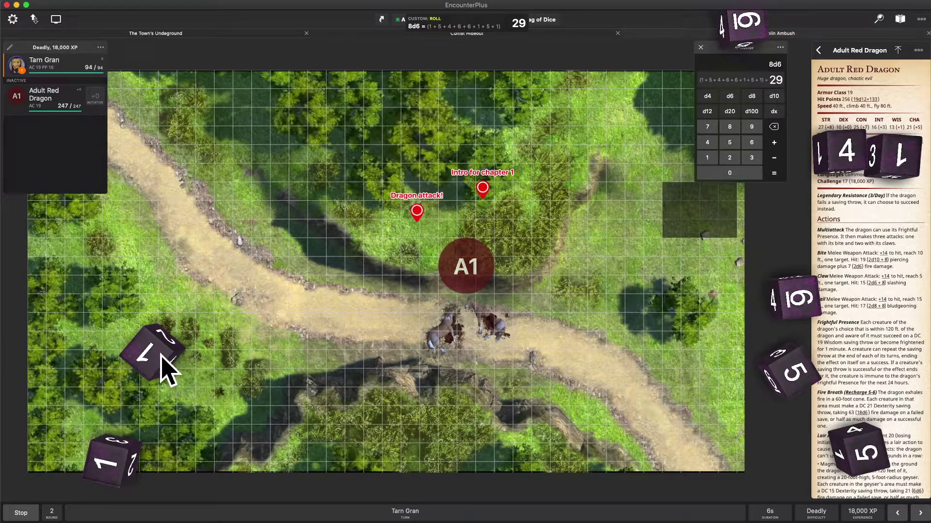
Reroll the low-scoring dice of the 8d6 roll individually by throwing them across the map, and clear the dice.
drag(161, 358, 118, 428)
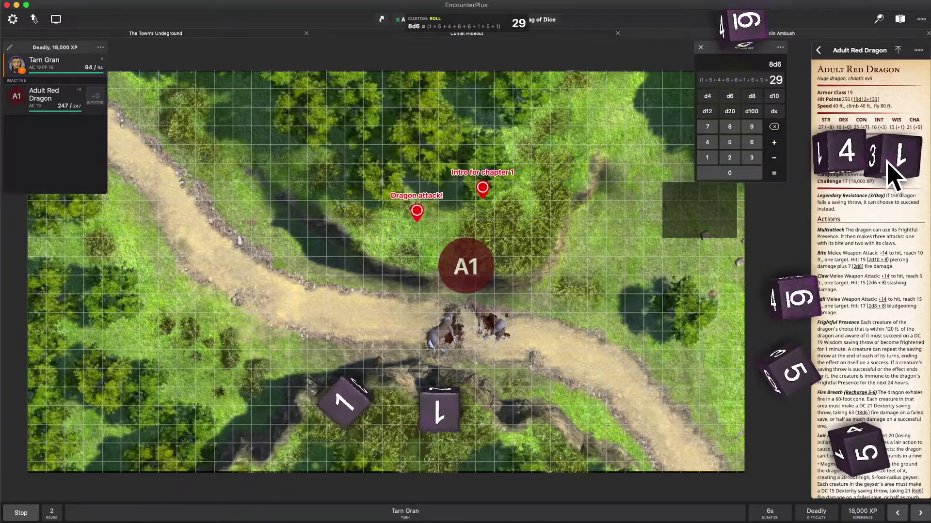
drag(893, 177, 867, 203)
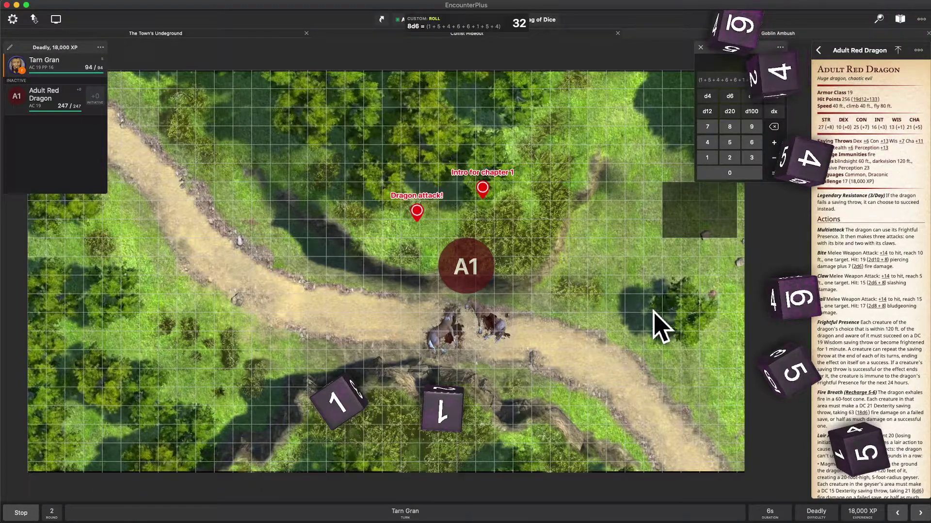
drag(374, 422, 779, 268)
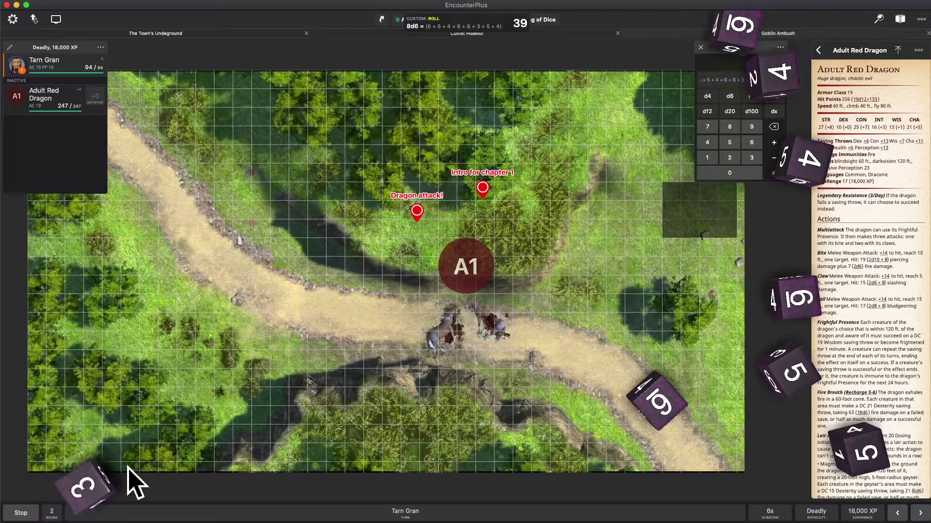
drag(138, 509, 73, 466)
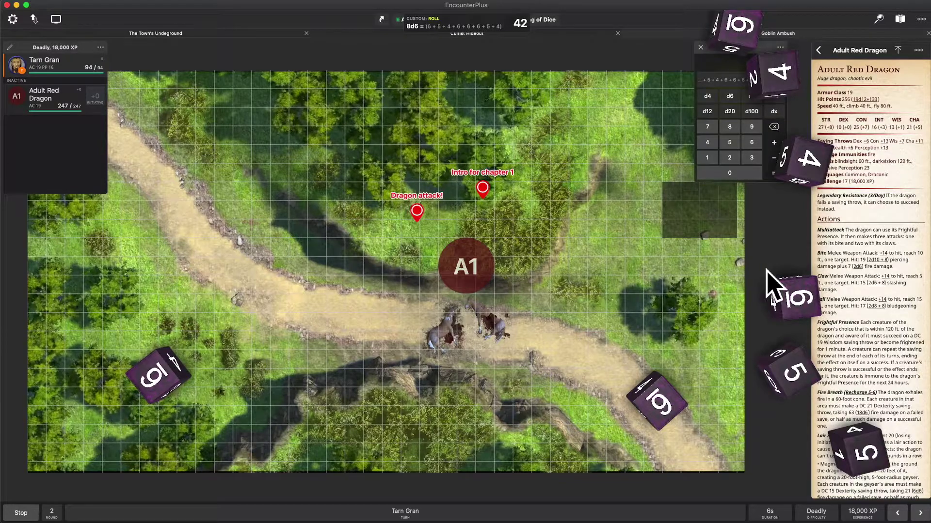
click(927, 38)
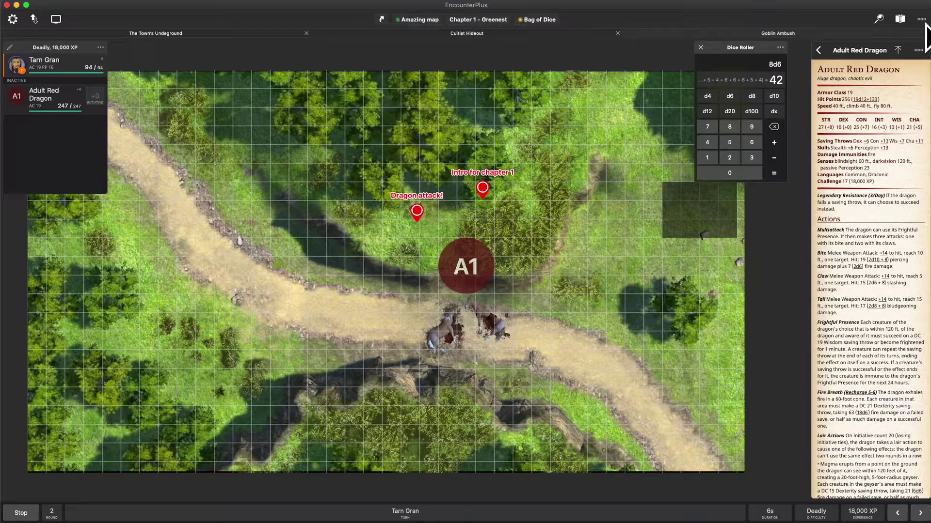
Open the Messages log and look through its rolls and chat entries.
click(924, 22)
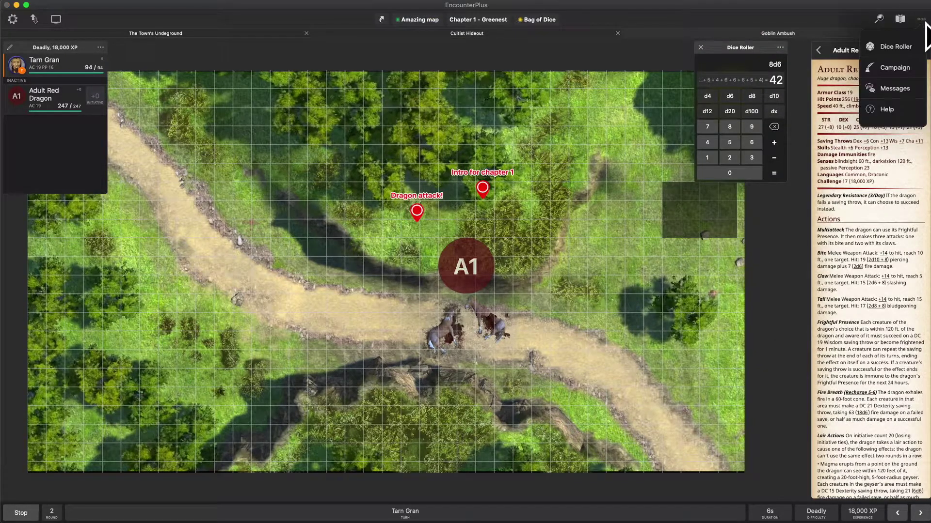
click(893, 90)
scroll(843, 150, up, 3)
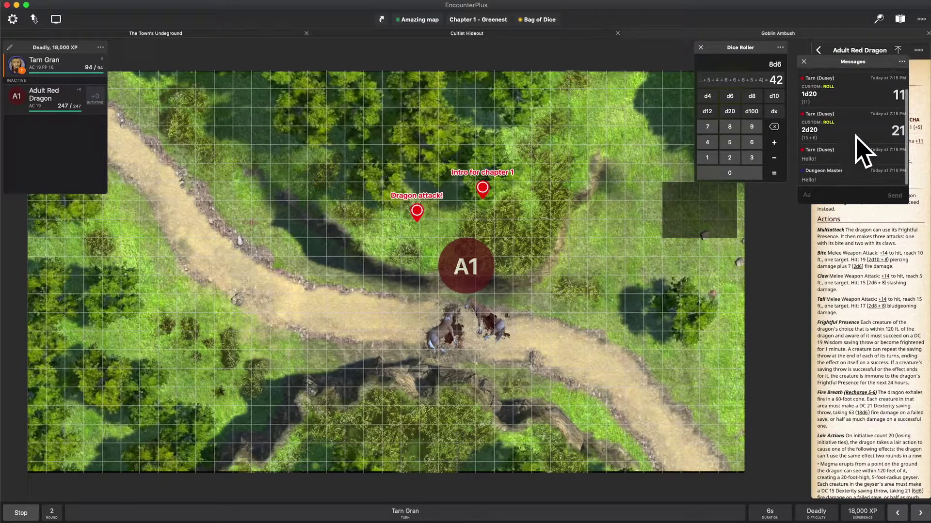
scroll(862, 155, down, 3)
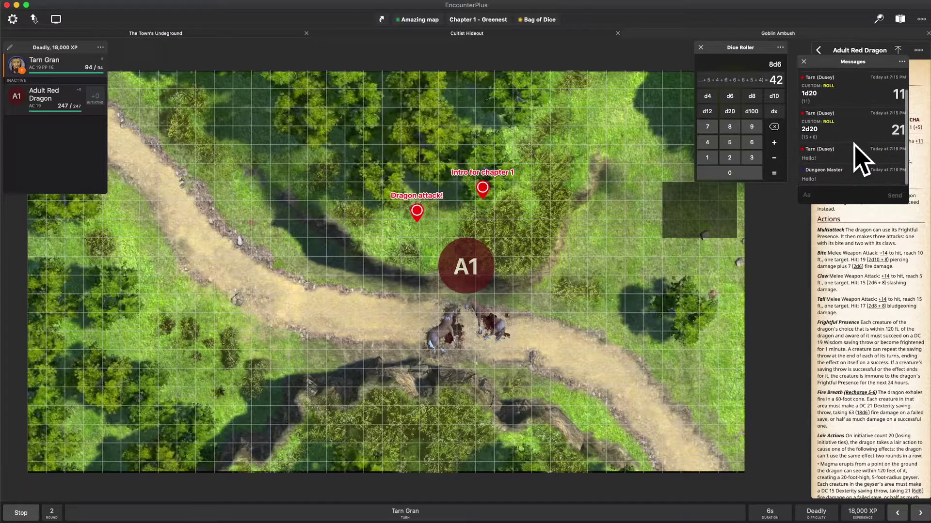
Roll 8d6 in Public Mode and check that roll in the message log of the External Screen browser client.
click(780, 48)
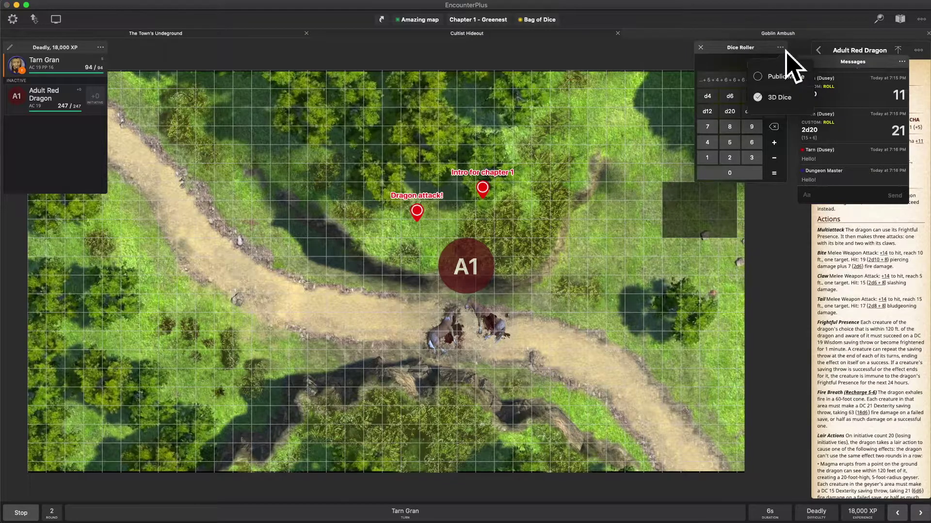
click(777, 95)
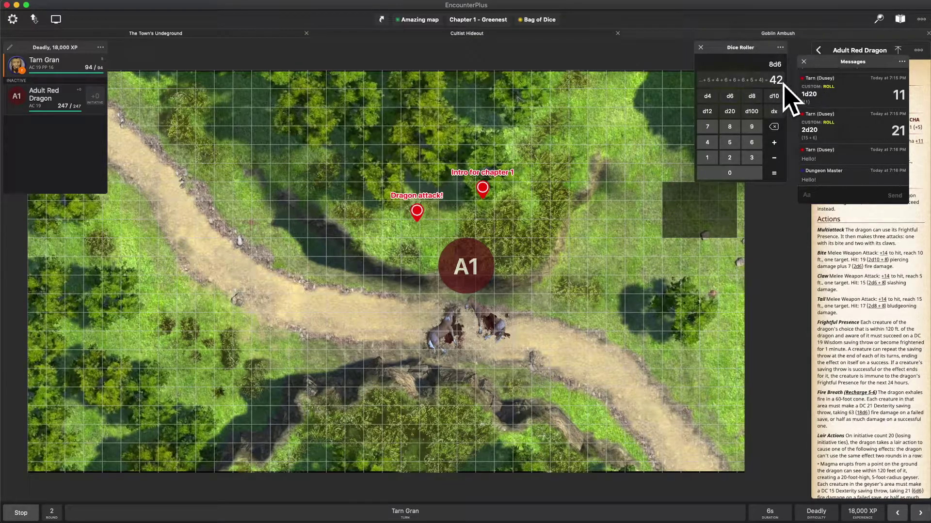
click(774, 175)
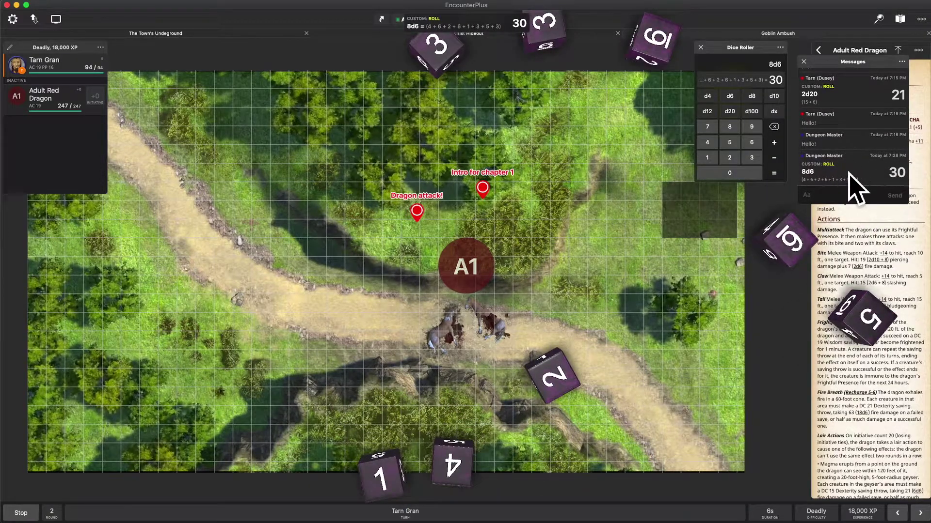
key(ctrl+Right)
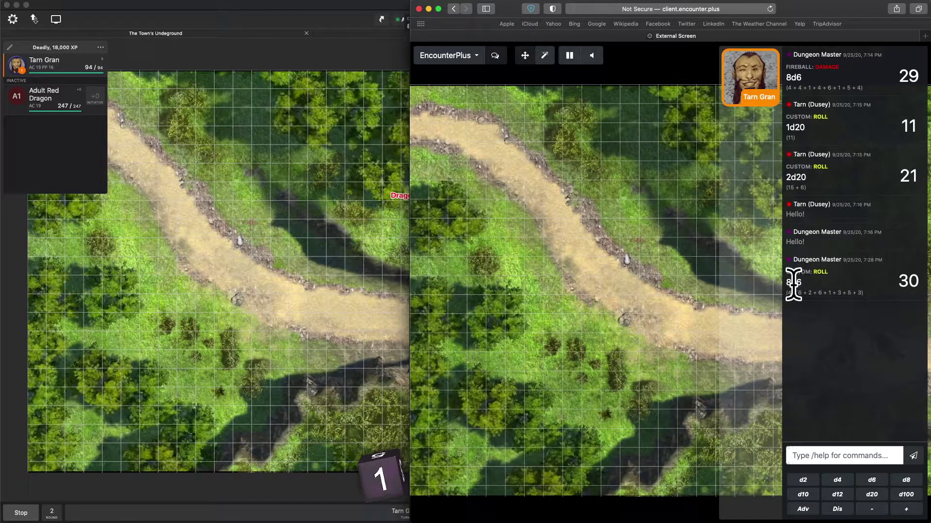
key(ctrl+Left)
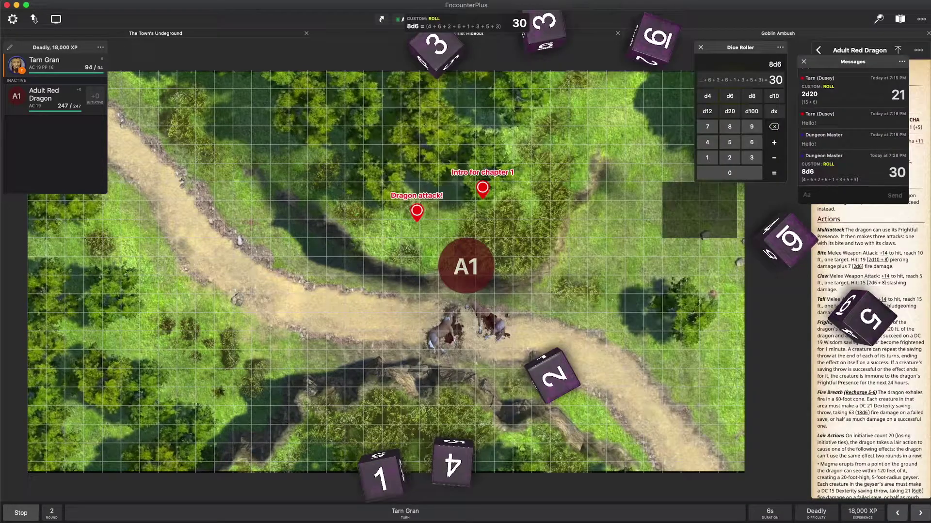
Place the EncounterPlus window side by side with the External Screen browser client and close the Messages log.
key(ctrl+Right)
drag(650, 301, 544, 297)
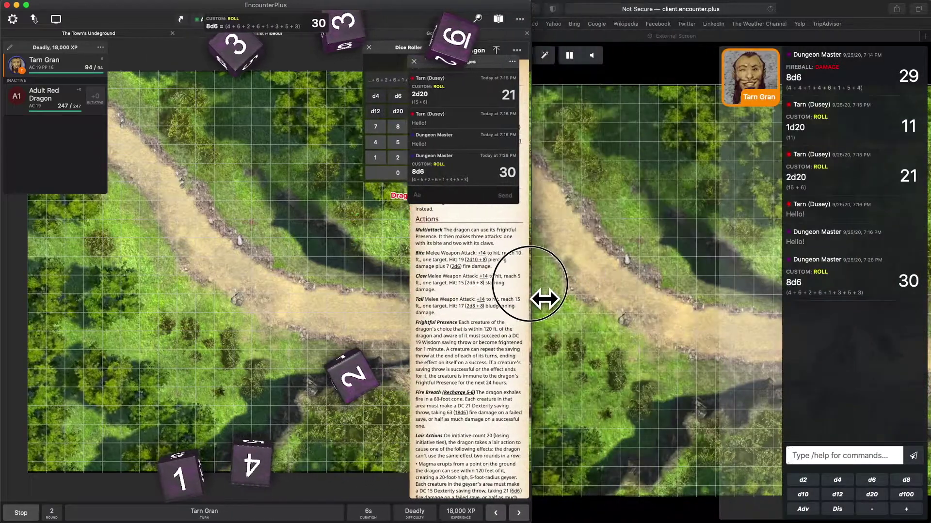
click(414, 62)
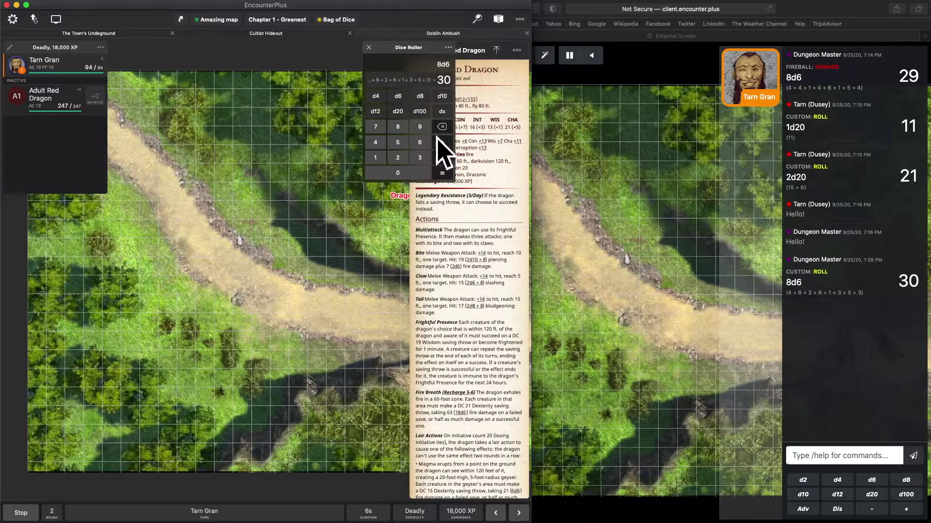
Roll 8d6 as a private roll, and turn on Public Mode and roll 8d6 again to compare with the browser log.
click(443, 175)
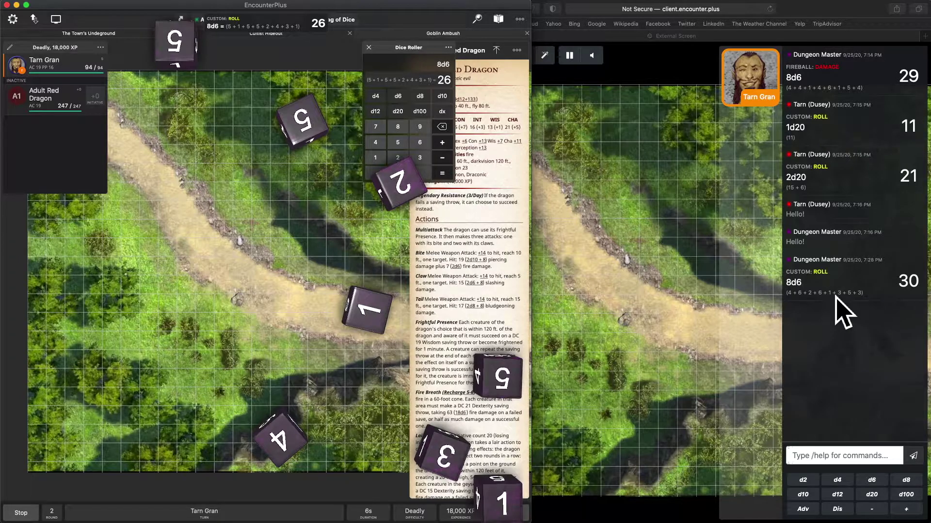
click(448, 48)
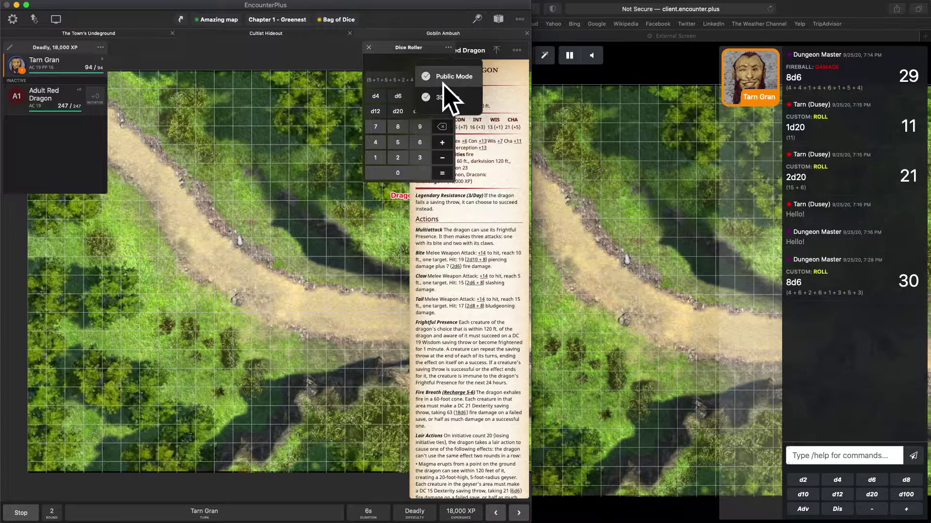
click(445, 80)
click(442, 173)
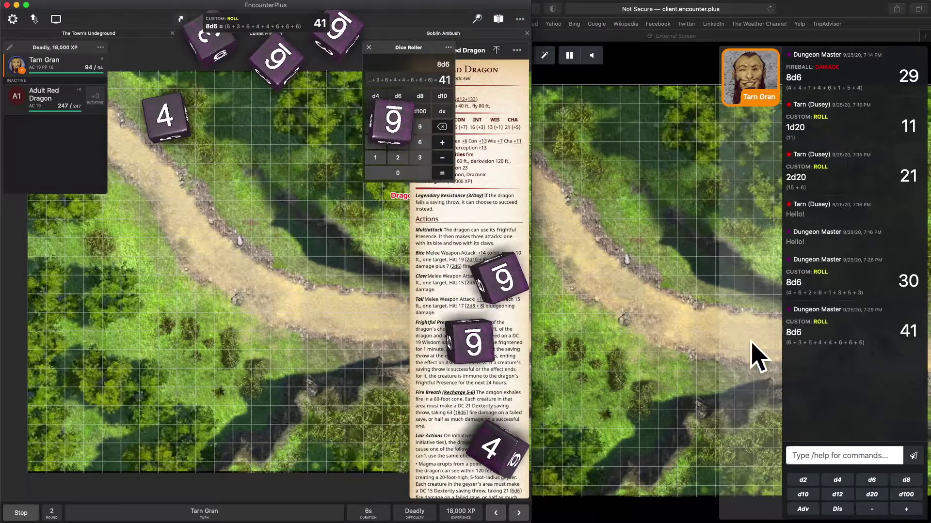
Replace the Dice Roller's expression with 1d20 + 5 and roll it publicly as 3D dice.
click(441, 127)
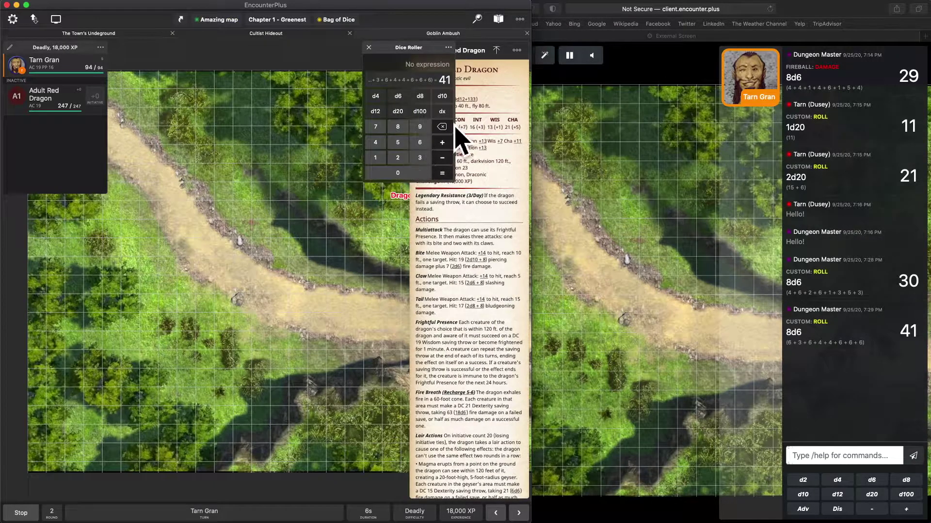
click(442, 143)
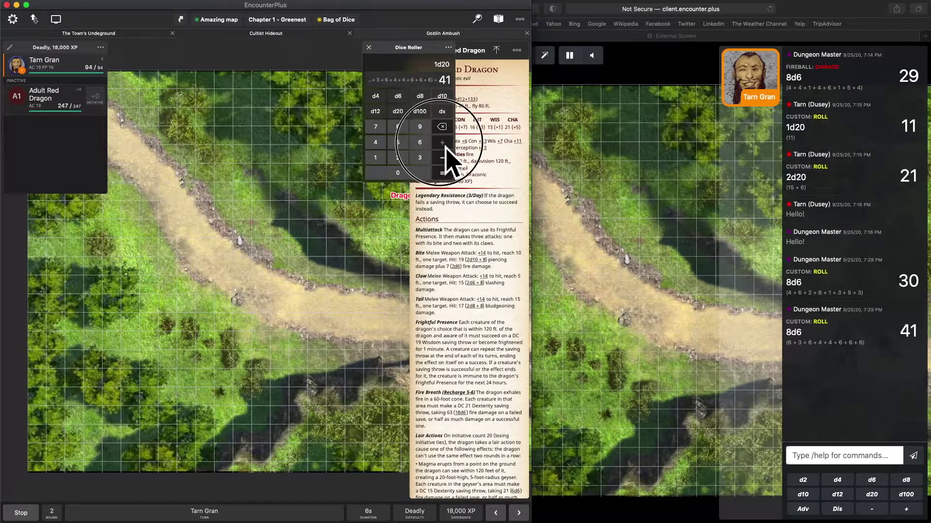
click(441, 175)
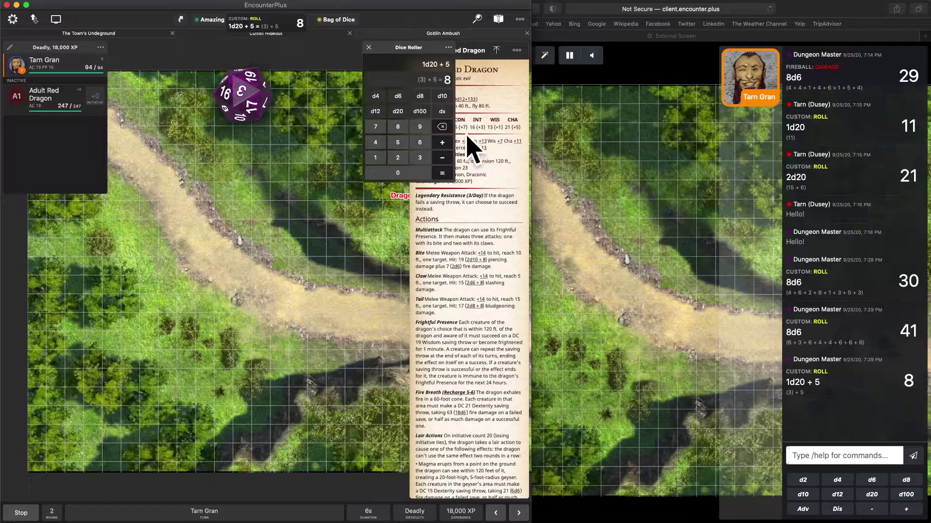
Roll 1d20 + 5 several times with Public Mode and 3D Dice turned off, and move the Dice Roller clear of the stat block.
click(448, 47)
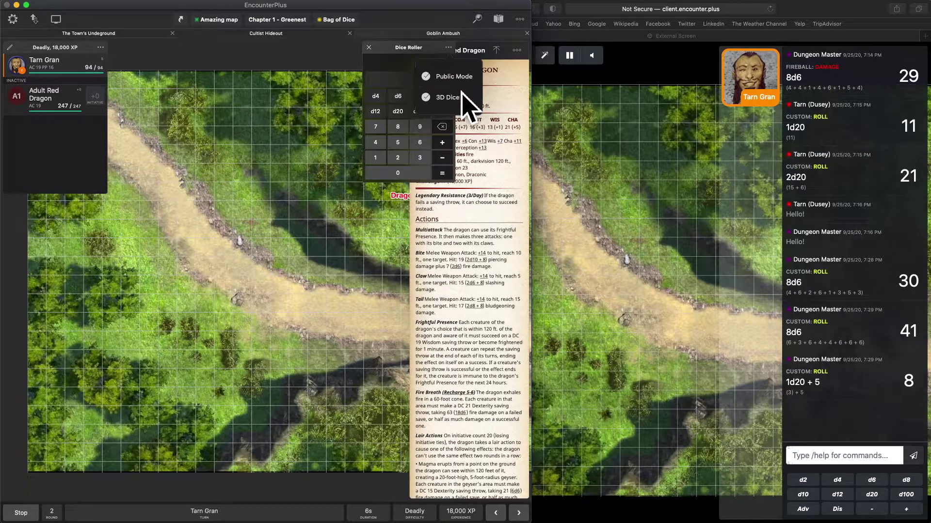
click(444, 83)
click(442, 173)
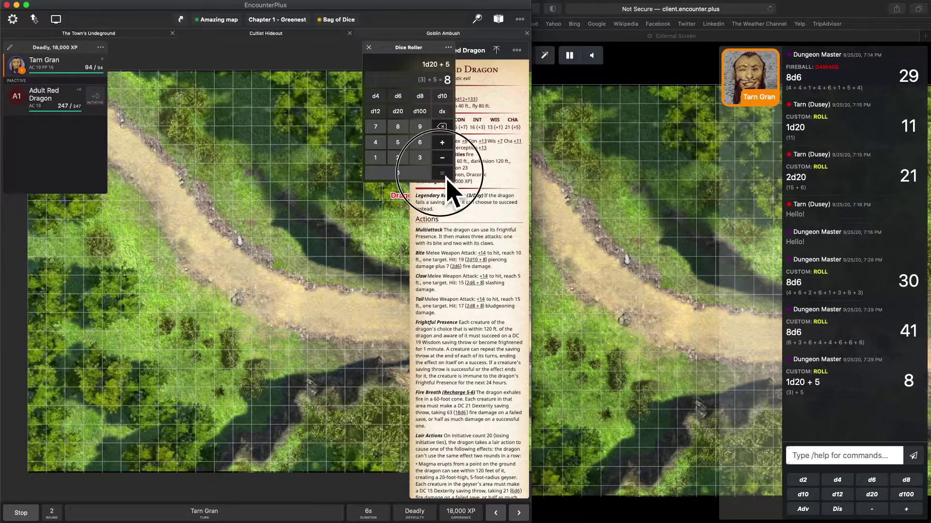
click(442, 173)
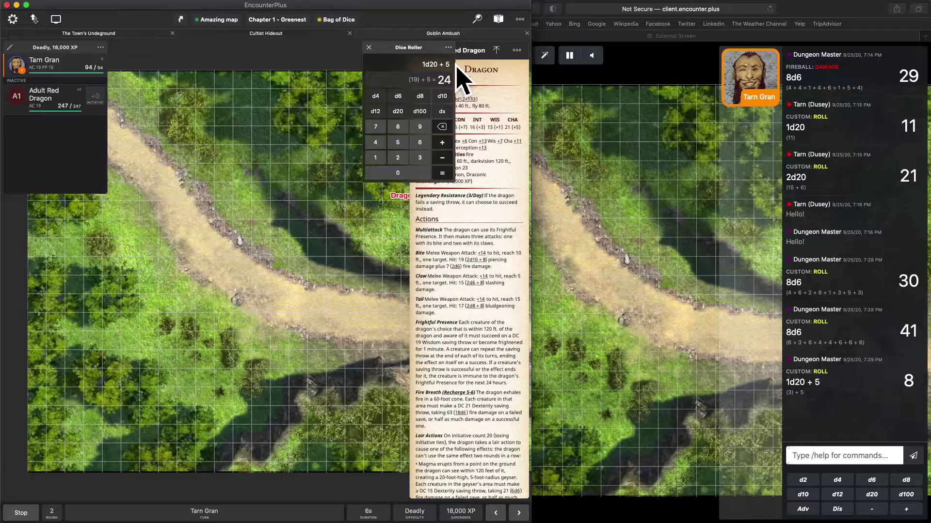
click(448, 47)
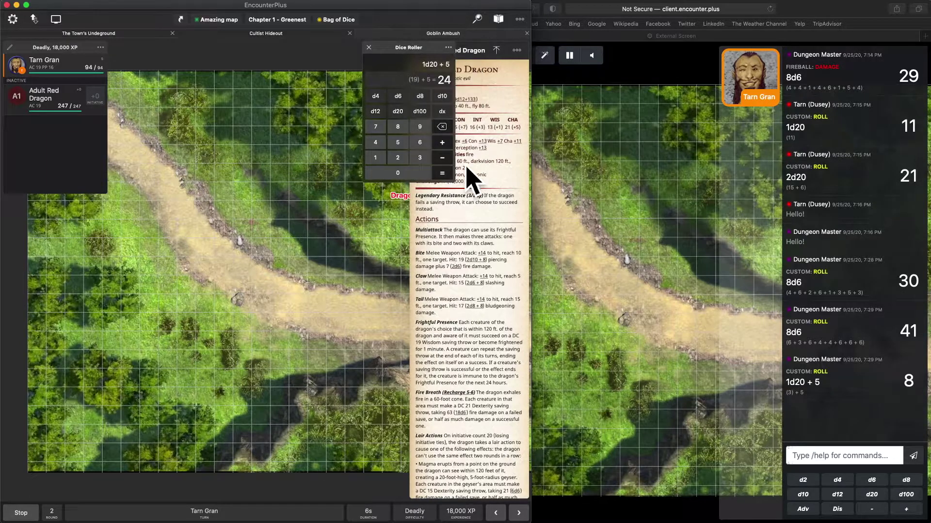
click(440, 172)
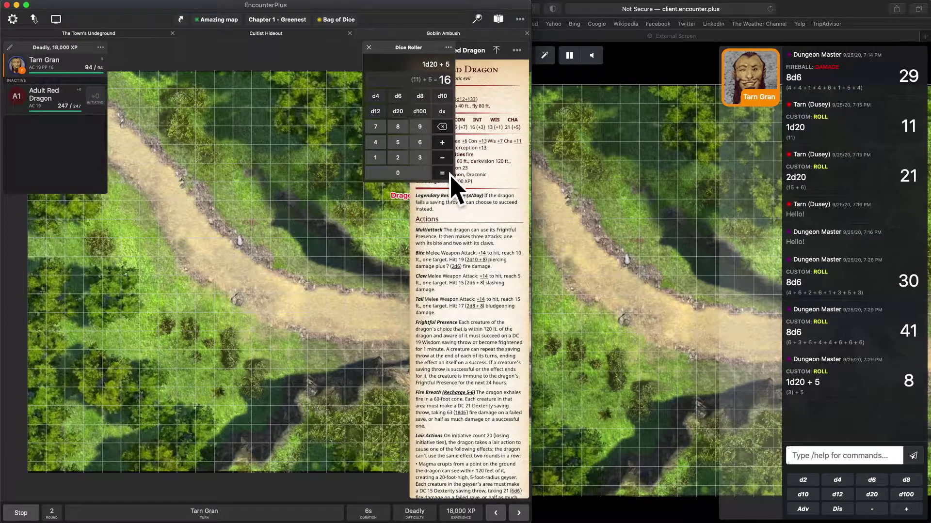
click(445, 174)
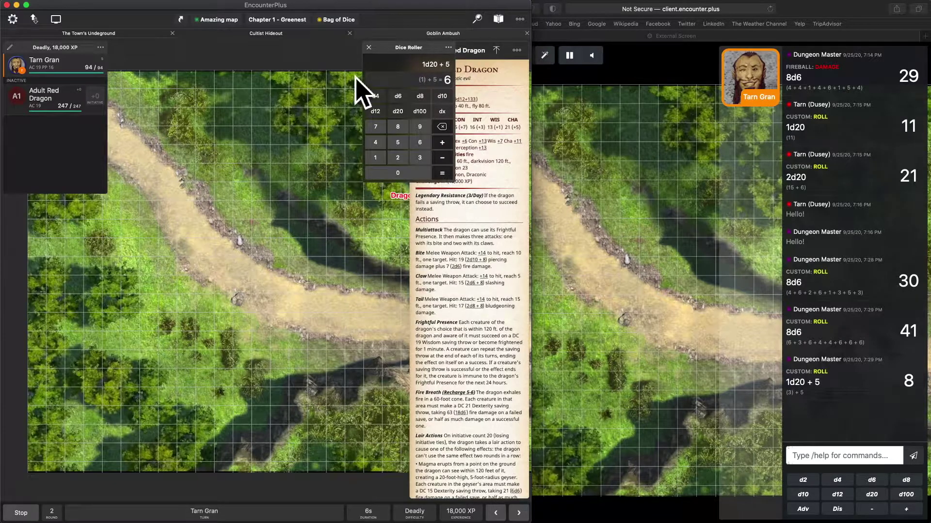
drag(404, 53, 335, 53)
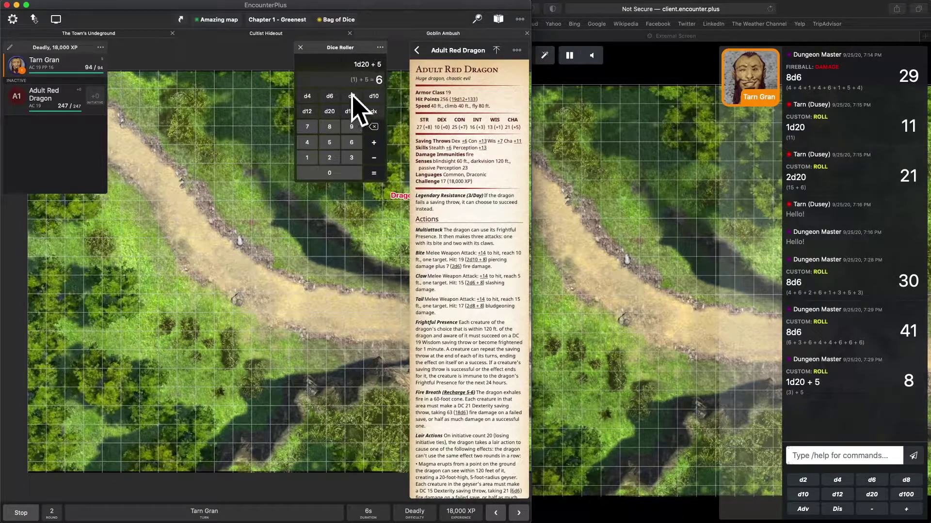
Set the Dice Roller's default mode to Public in the app settings.
click(21, 26)
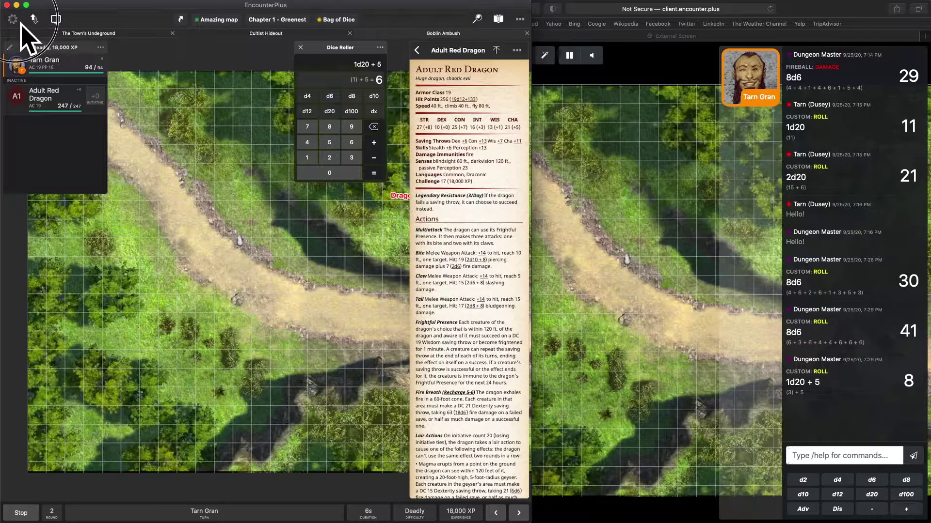
scroll(261, 254, down, 10)
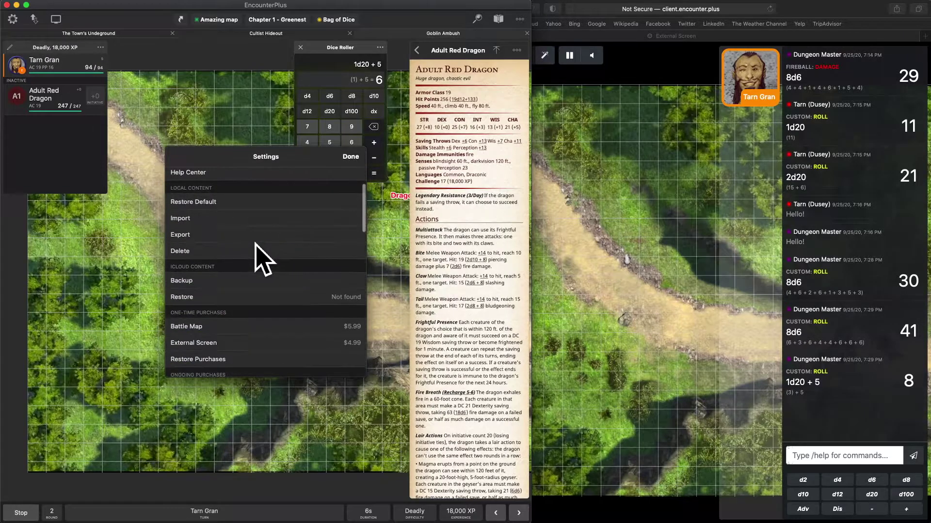
scroll(272, 252, down, 10)
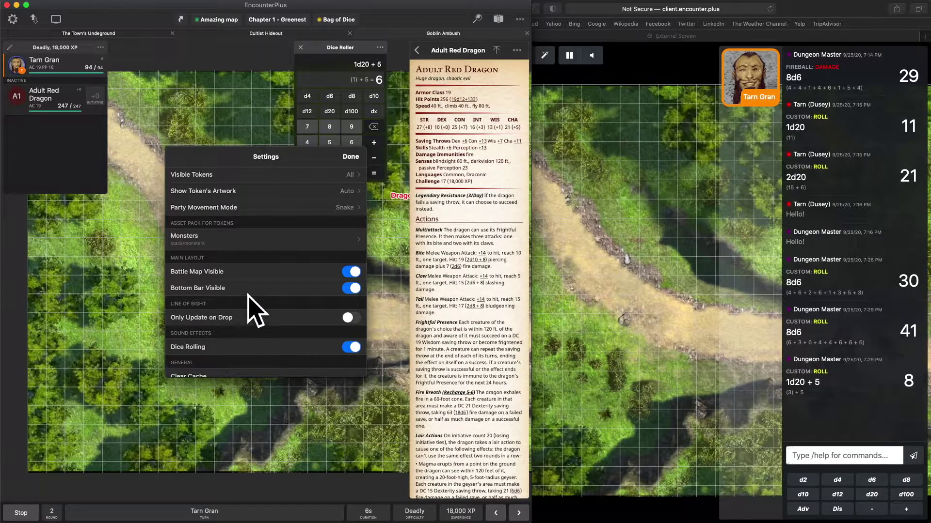
scroll(248, 296, up, 3)
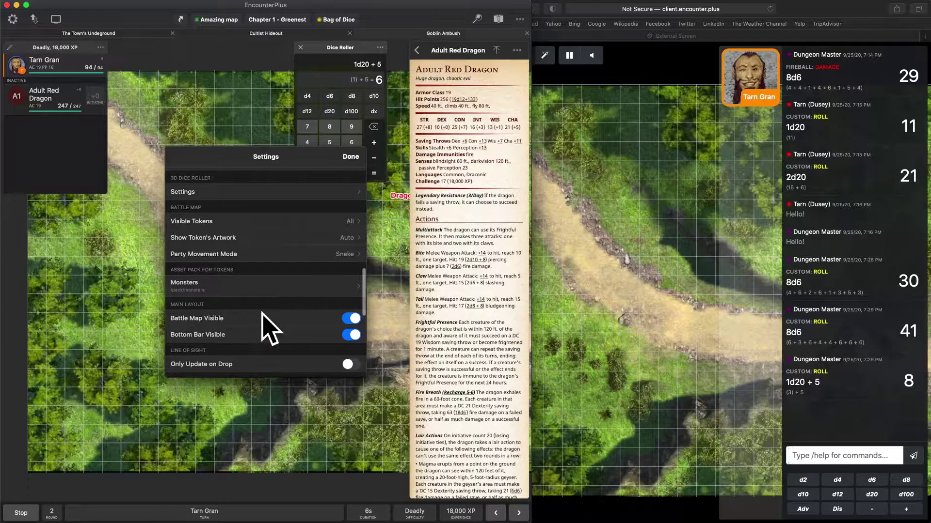
scroll(264, 326, down, 3)
scroll(270, 310, up, 5)
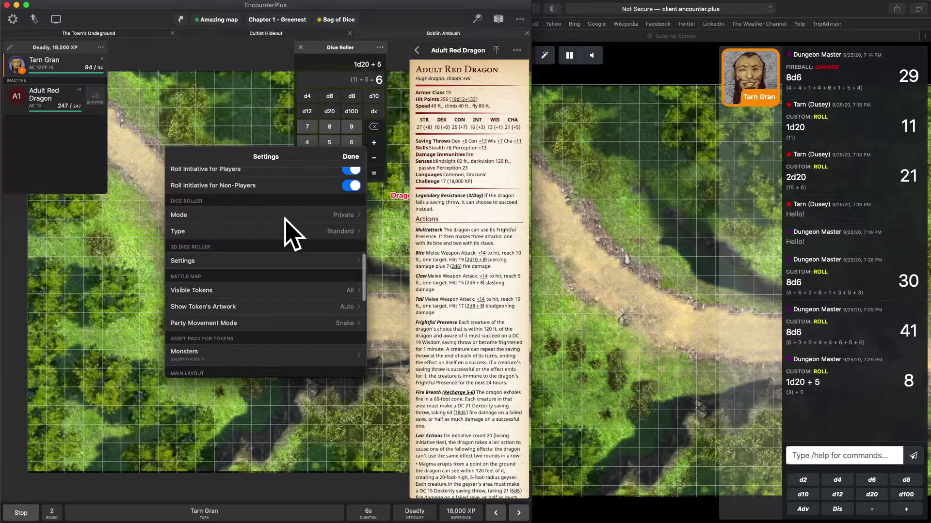
click(342, 218)
click(250, 224)
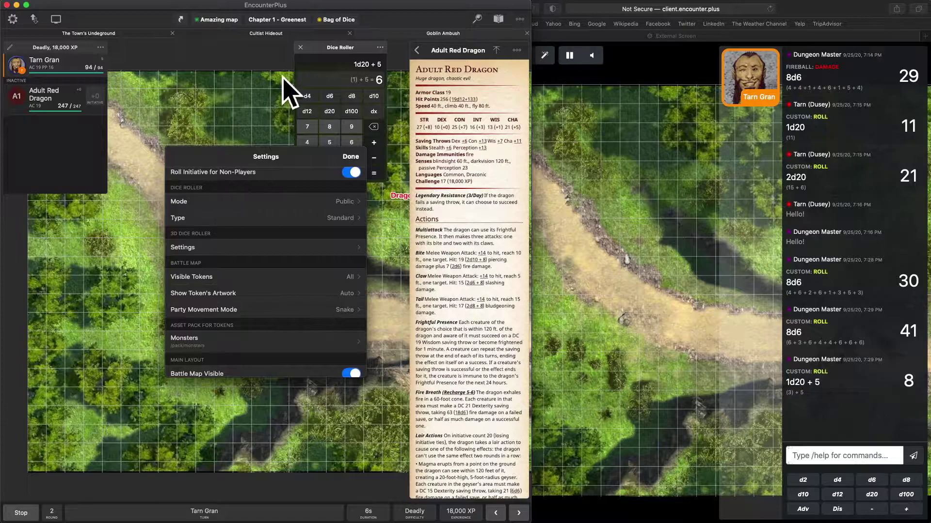
click(479, 313)
Roll the dragon's Tail damage of 2d8 + 8 and its Bite attack of +14 publicly from the stat block.
click(479, 307)
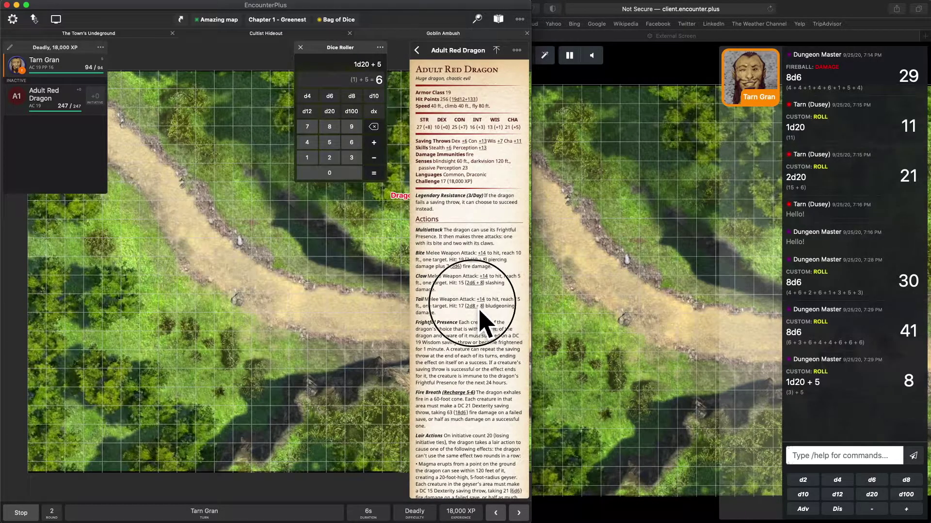
click(479, 306)
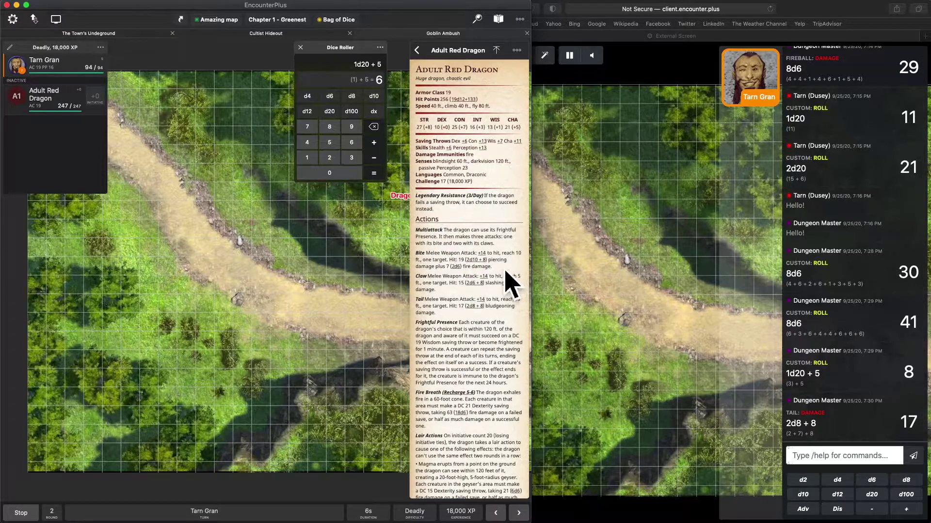
click(482, 253)
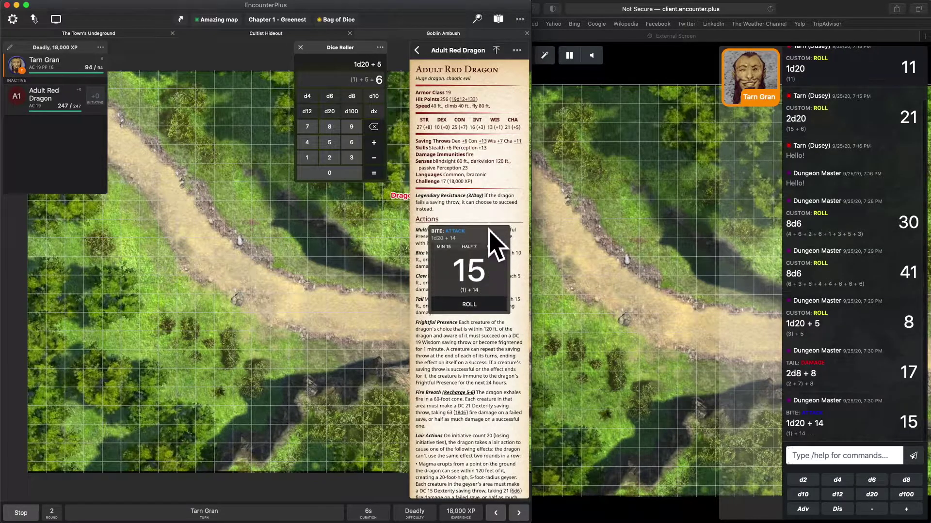
Set the default dice roll mode to Private and the Dice Roller type to 3D in the app settings.
click(13, 19)
scroll(293, 288, down, 5)
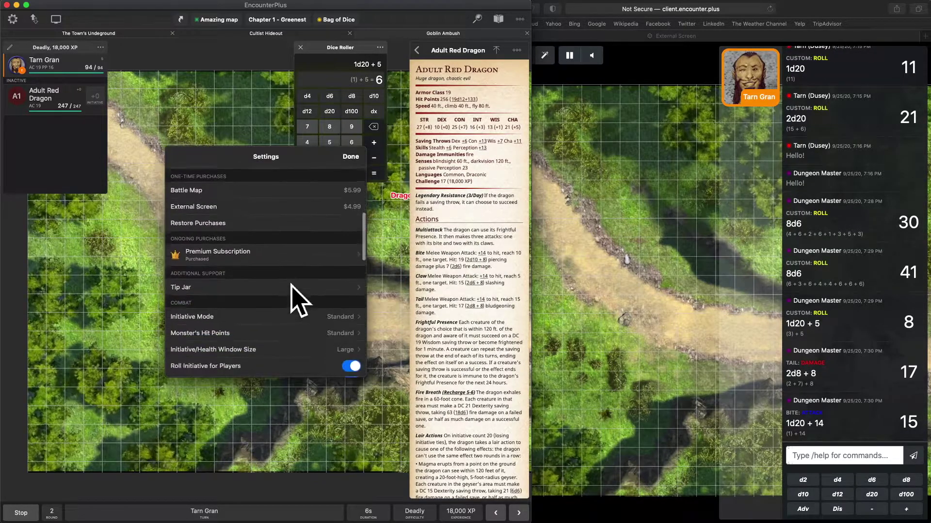
click(335, 256)
click(248, 253)
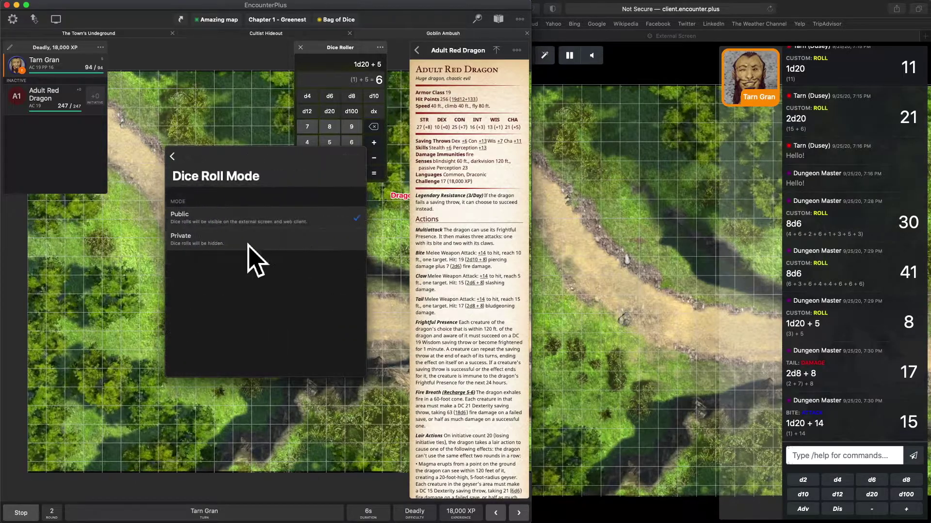
click(171, 158)
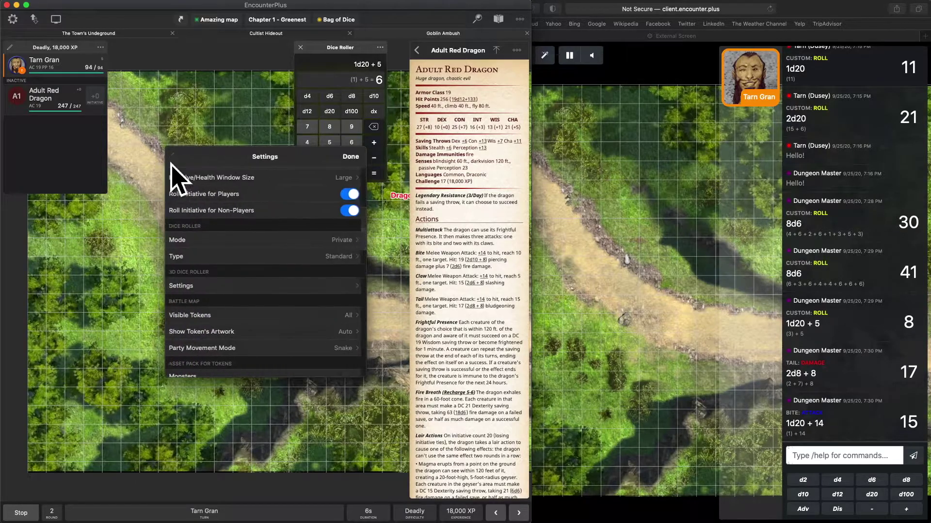
click(316, 258)
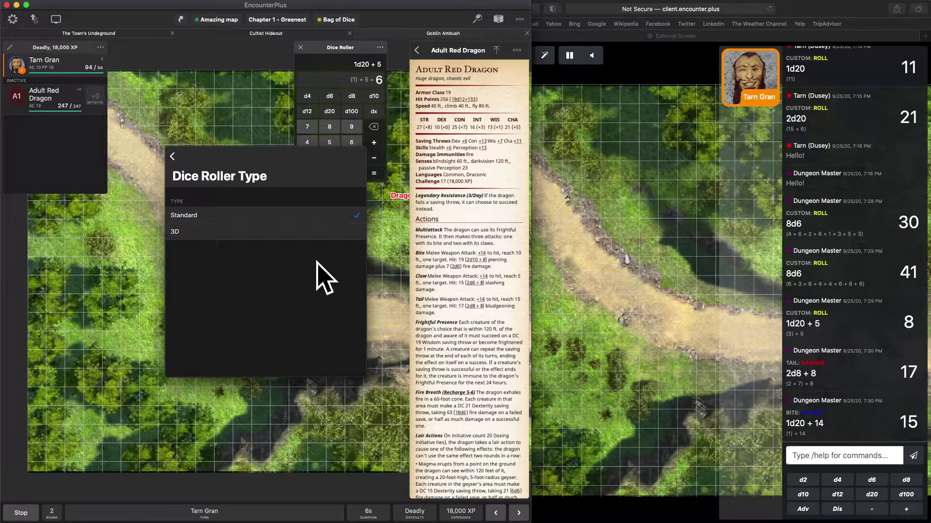
click(244, 233)
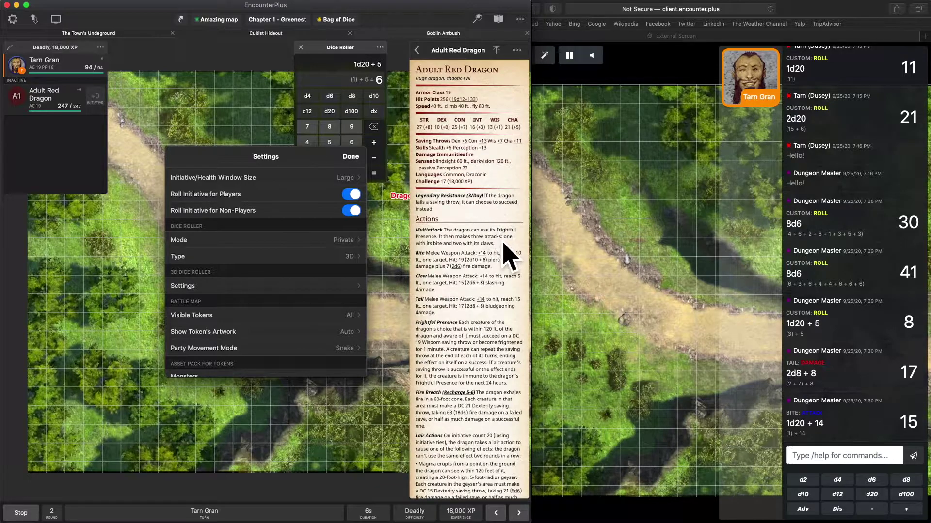
Roll the dragon's Bite attack and its 2d10 + 8 damage as private 3D rolls, and check the browser client.
click(486, 257)
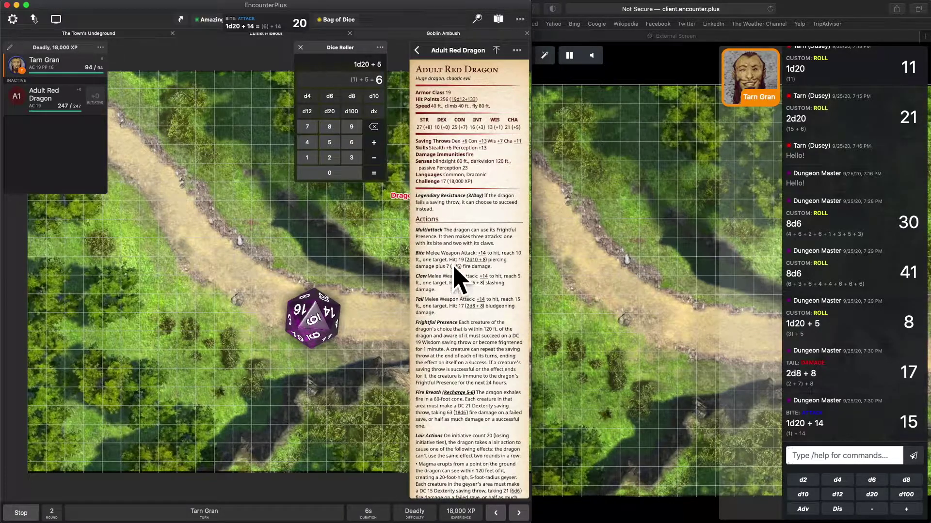
click(481, 261)
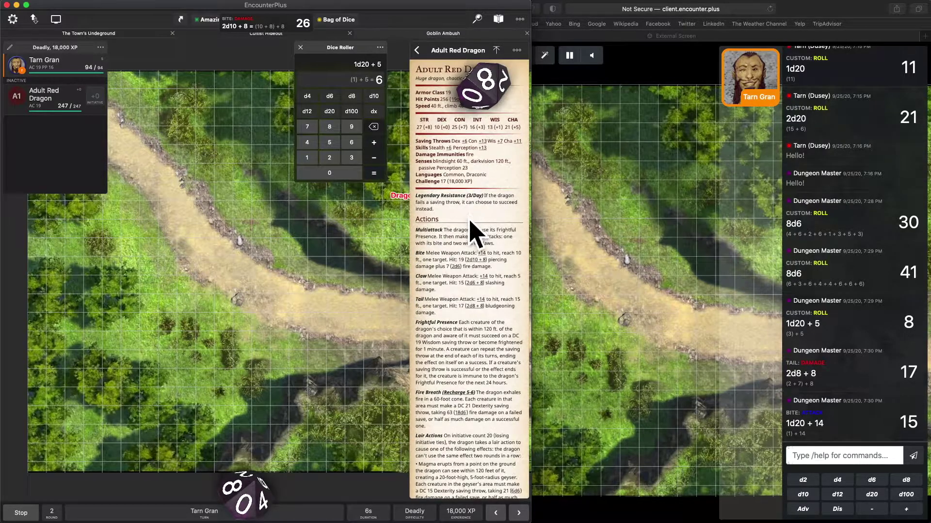
click(808, 12)
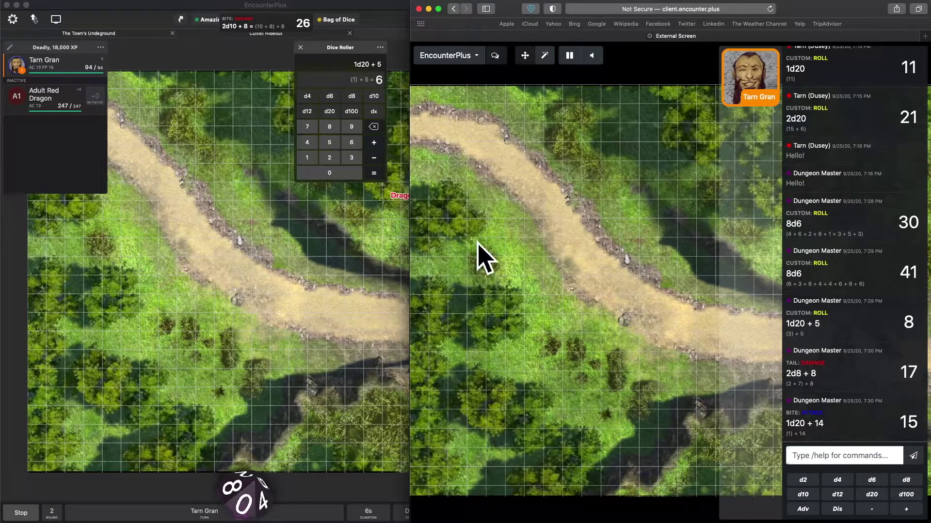
click(282, 233)
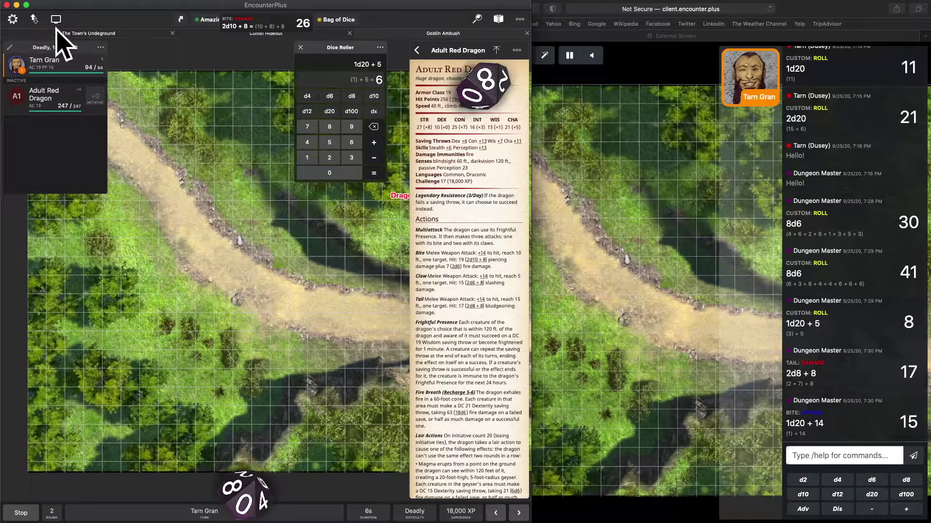
Open the External Screen in its own window, and move and resize it to fill the space beside the main window.
click(57, 20)
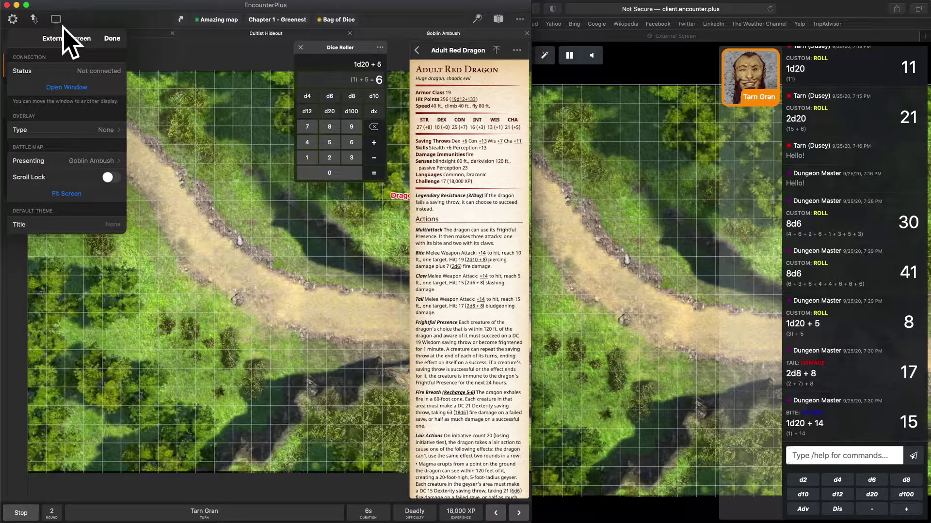
click(67, 87)
drag(544, 115, 600, 27)
drag(453, 381, 536, 509)
Turn on Public Mode and 3D Dice in the Dice Roller, rolling 1d20 + 5 to the external screen both without and with 3D dice.
click(380, 48)
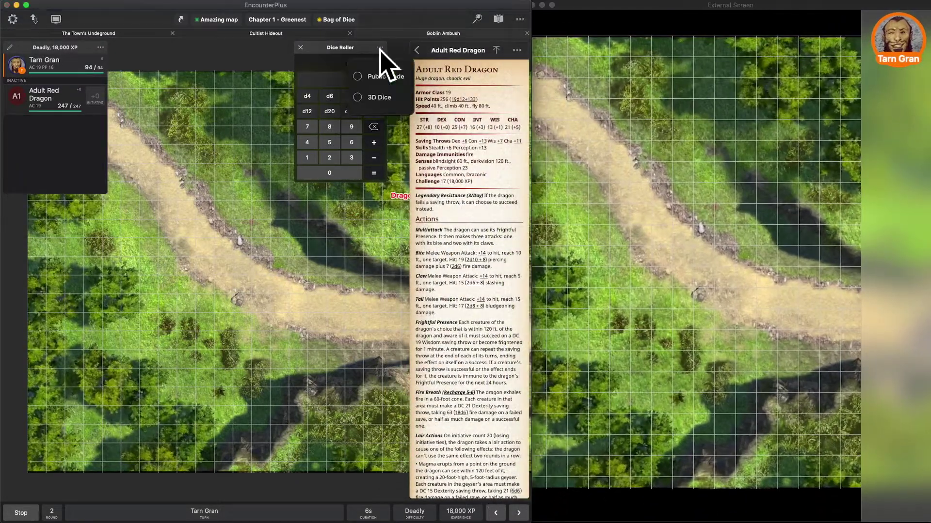
click(395, 97)
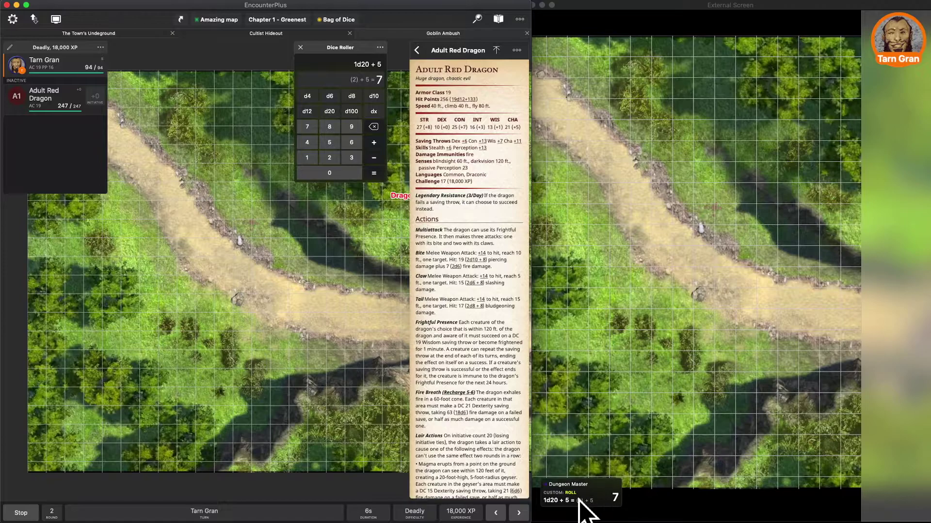
click(380, 48)
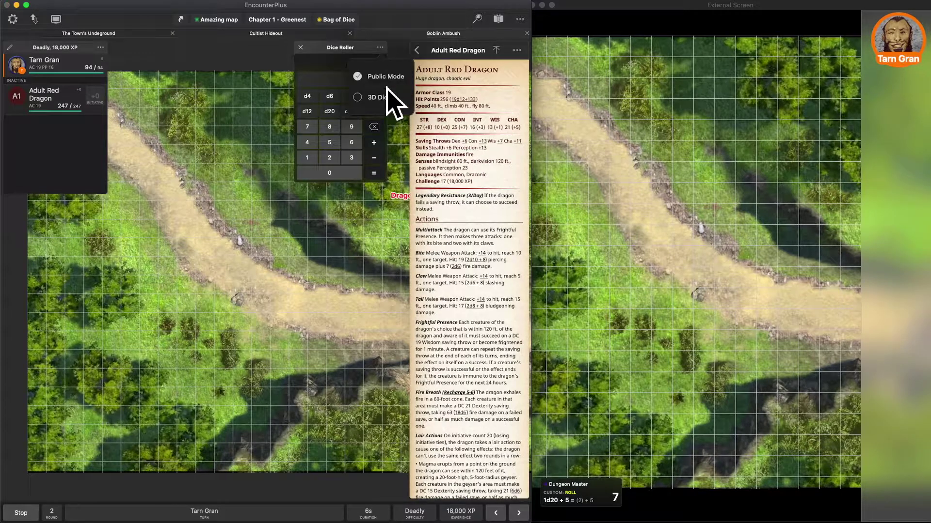
click(381, 174)
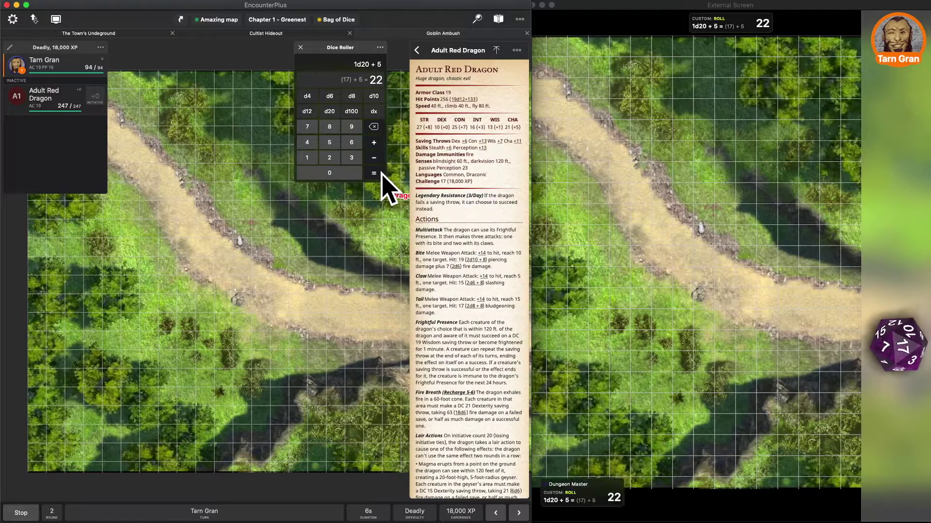
click(382, 180)
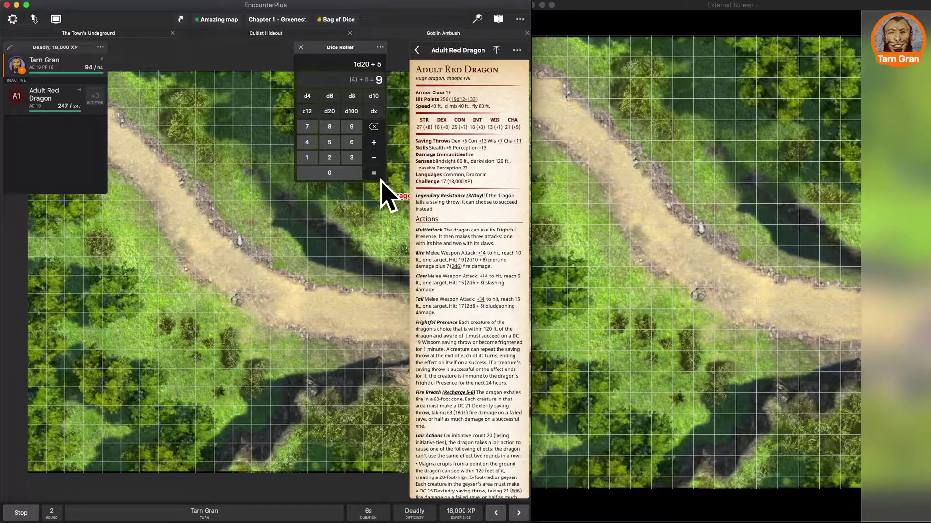
click(380, 178)
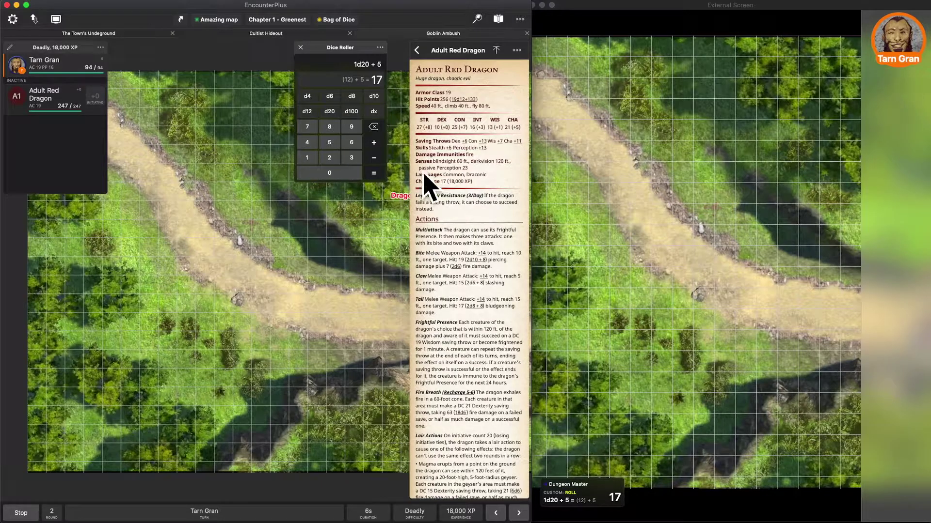
Open the default dice theme for editing in the 3D Dice Roller settings.
click(14, 22)
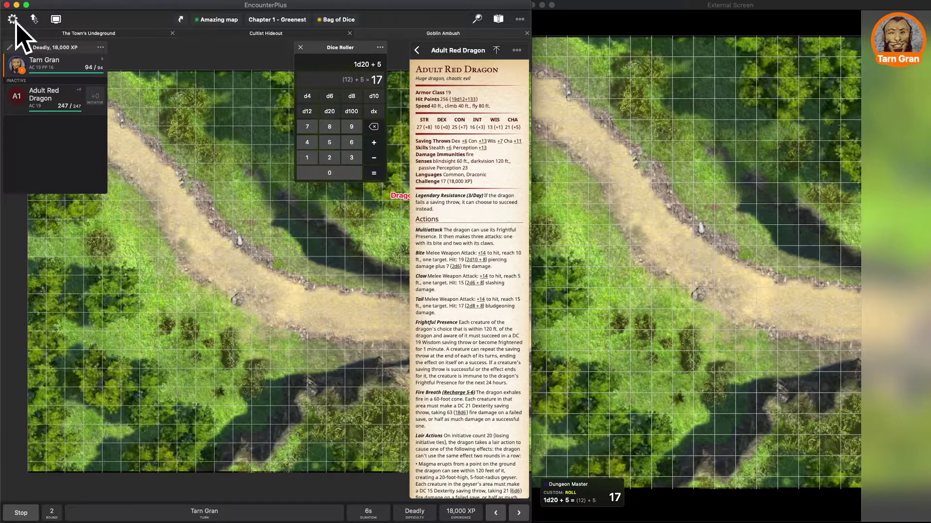
scroll(259, 333, down, 5)
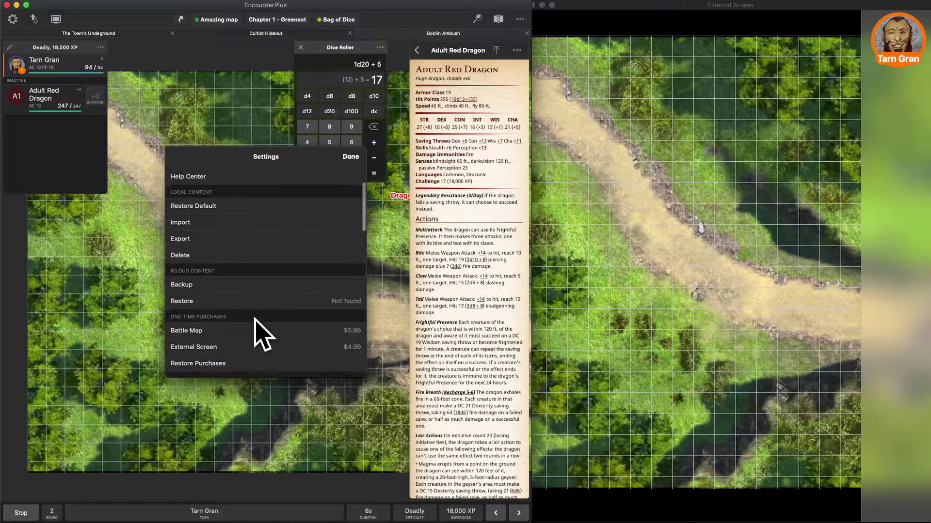
scroll(280, 247, down, 8)
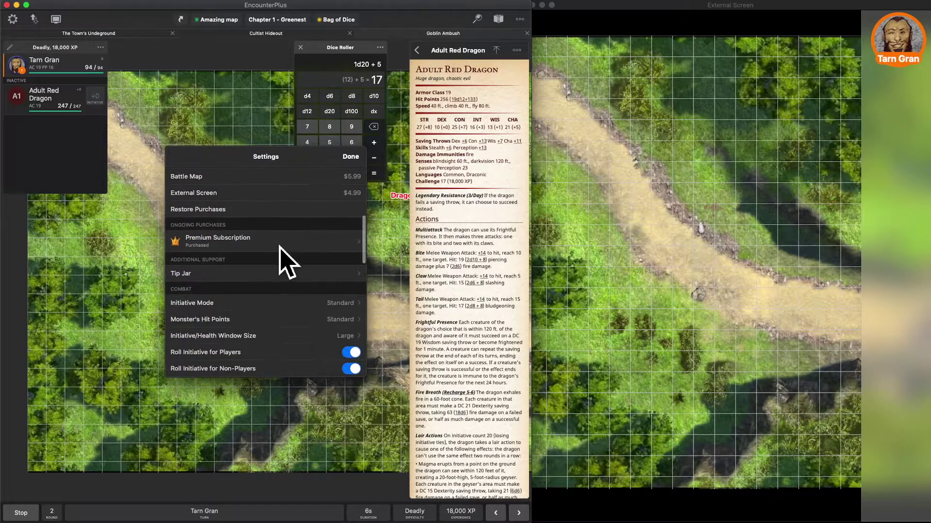
scroll(282, 252, down, 3)
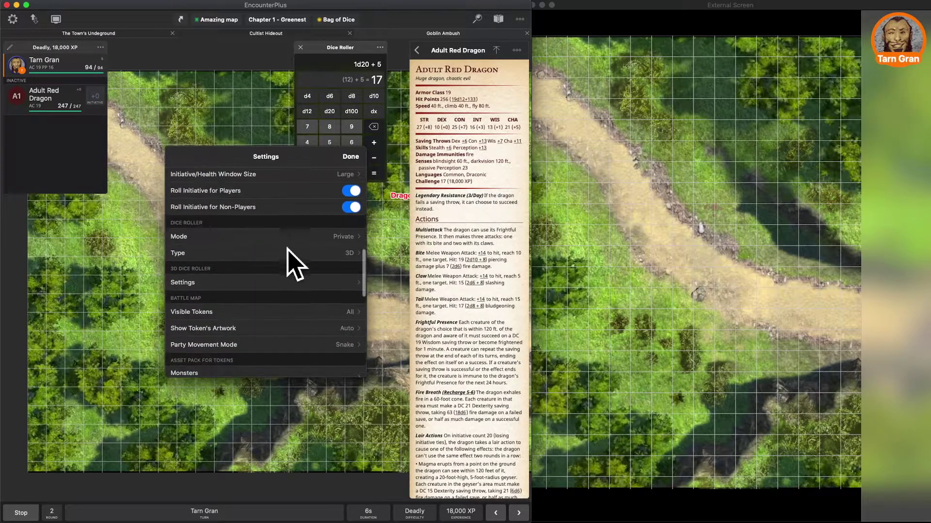
click(221, 285)
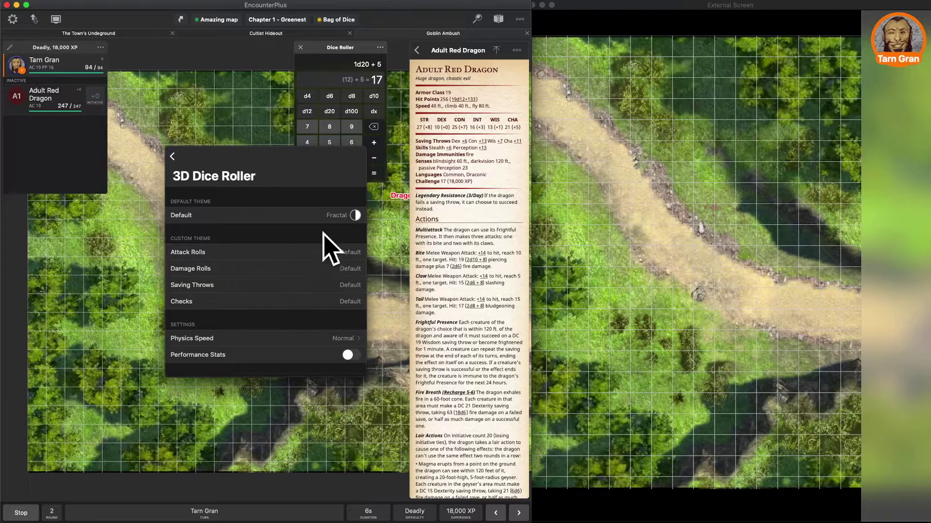
click(336, 218)
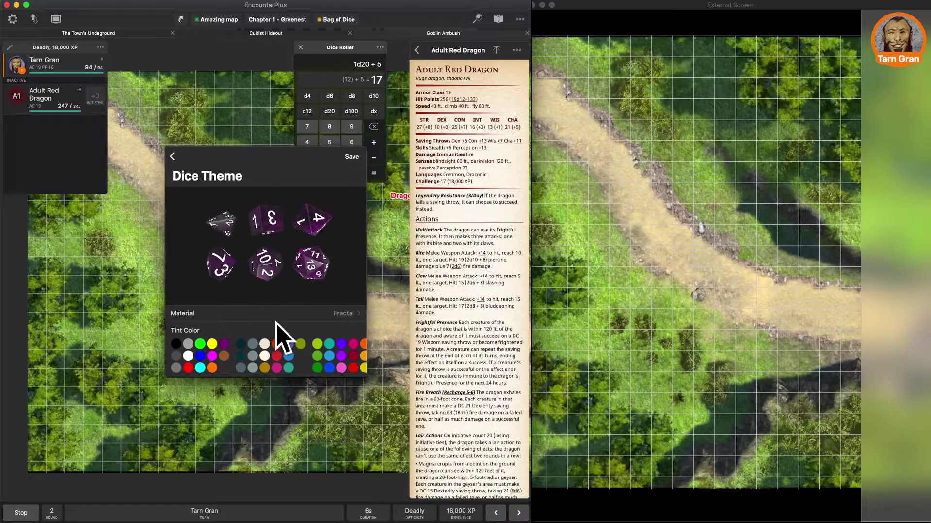
Try white and blue as the tint color of the Fractal dice in the default theme.
scroll(290, 329, down, 2)
click(277, 368)
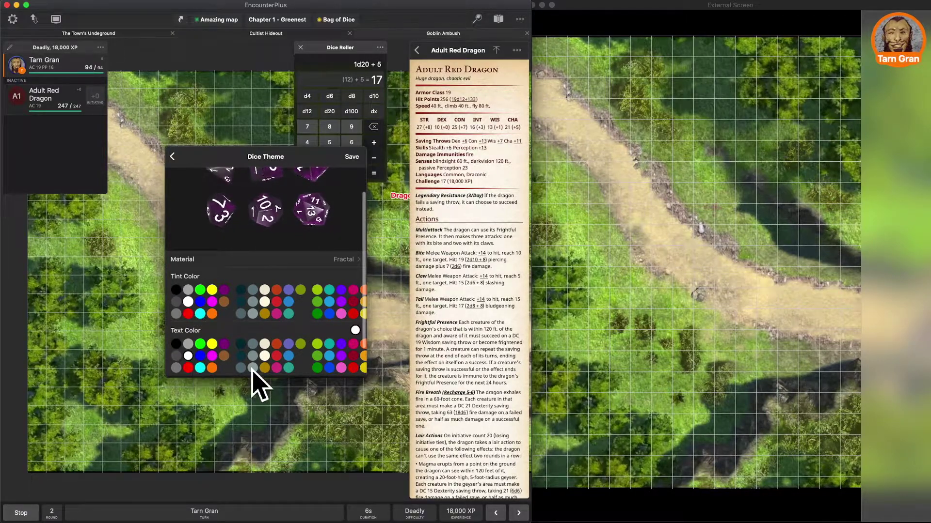
click(353, 368)
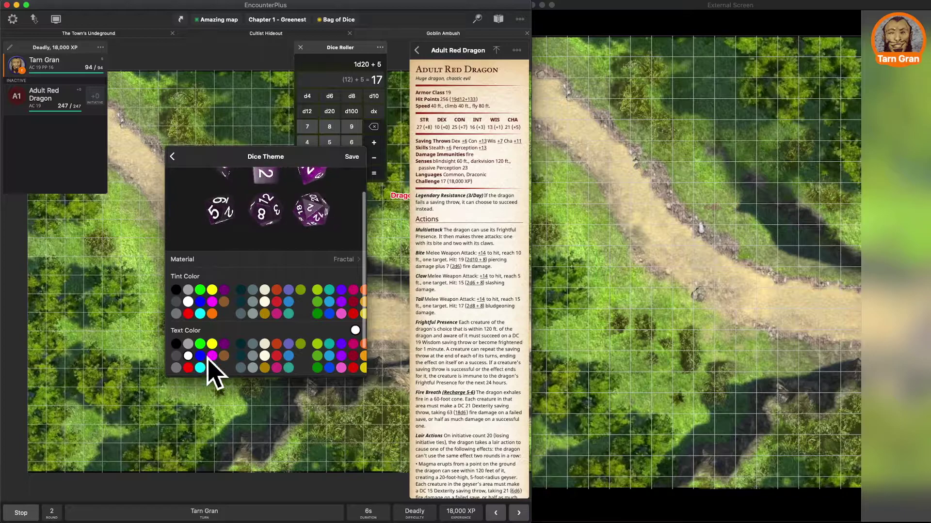
click(253, 301)
click(265, 302)
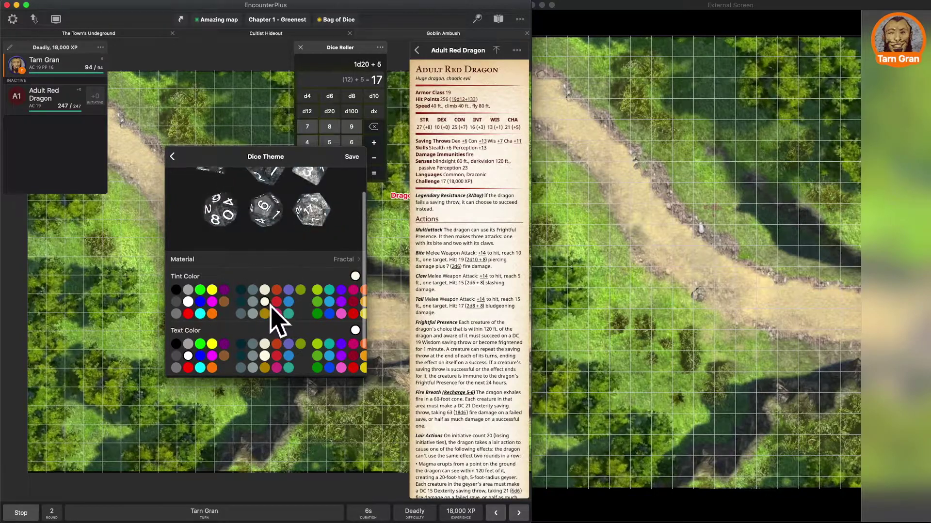
click(289, 302)
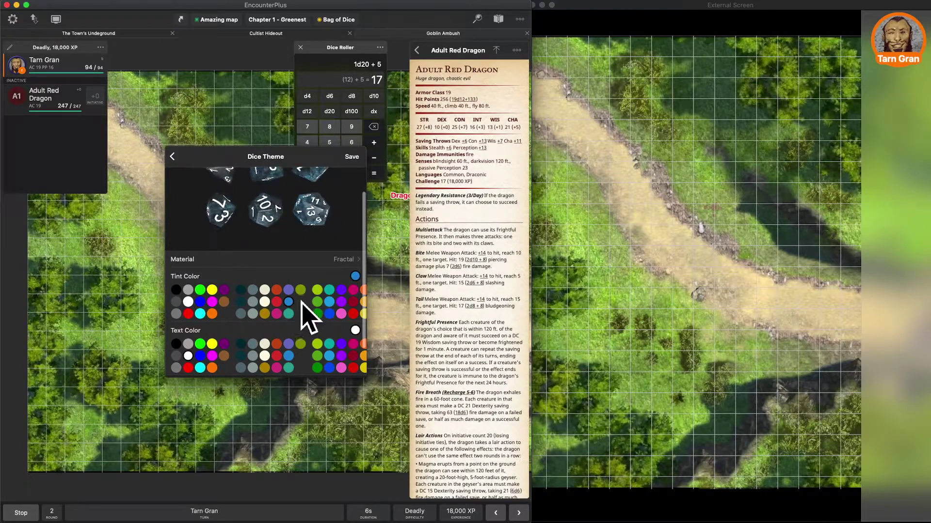
Try the Crystal material with a red tint and the Blood material with a blue tint on the dice.
click(345, 260)
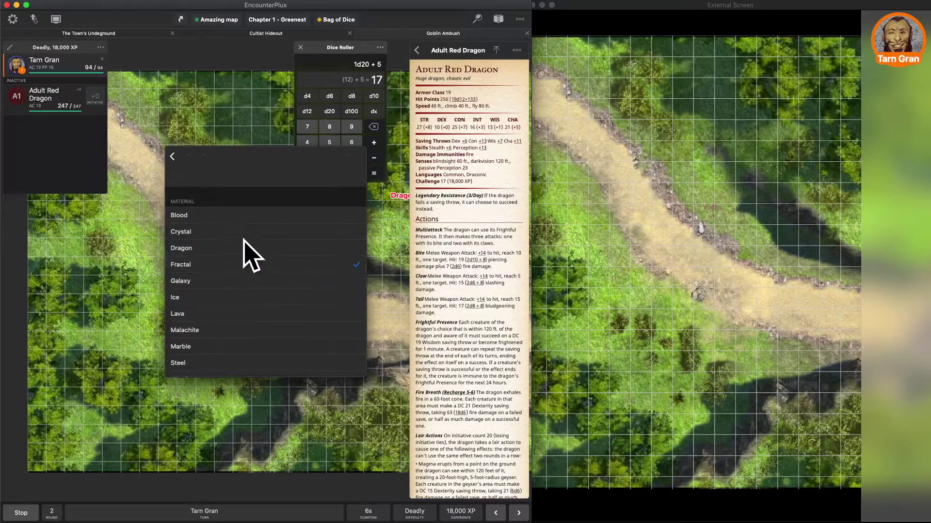
click(238, 233)
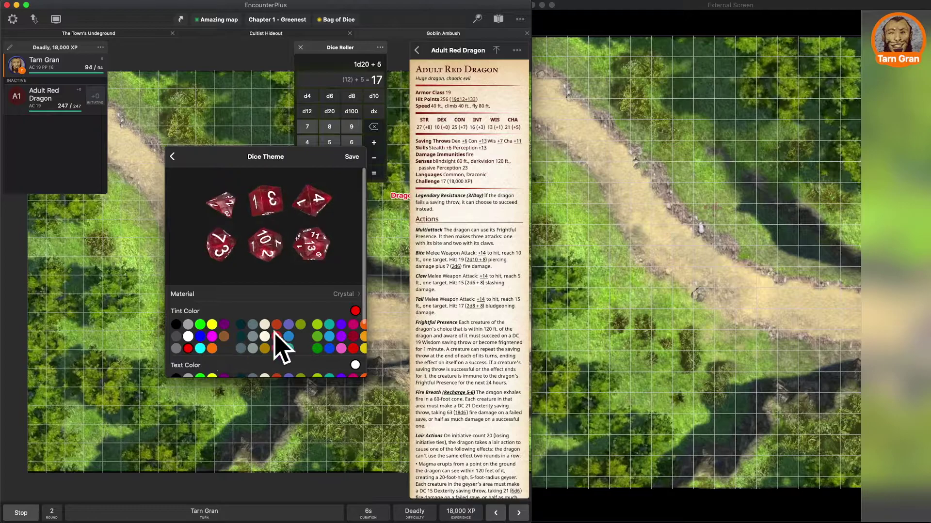
click(342, 297)
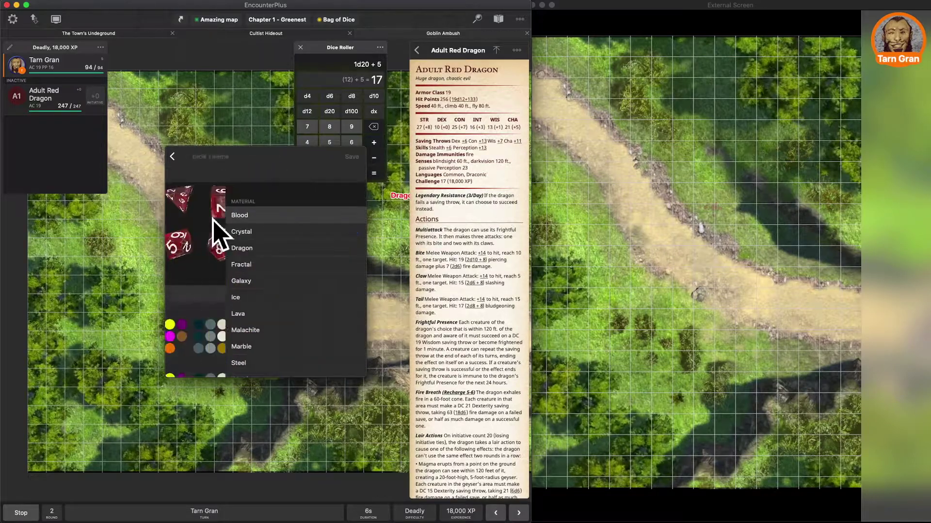
click(238, 215)
scroll(254, 331, down, 1)
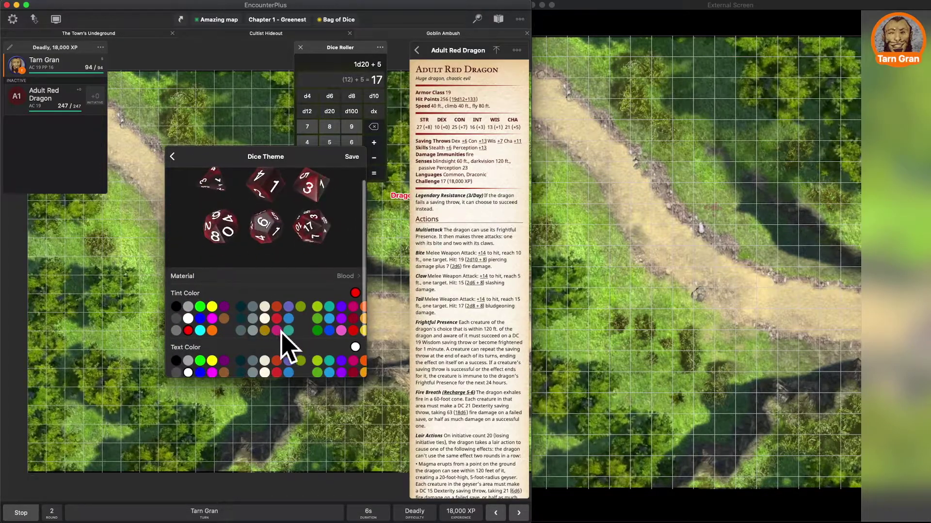
click(288, 318)
scroll(290, 324, up, 1)
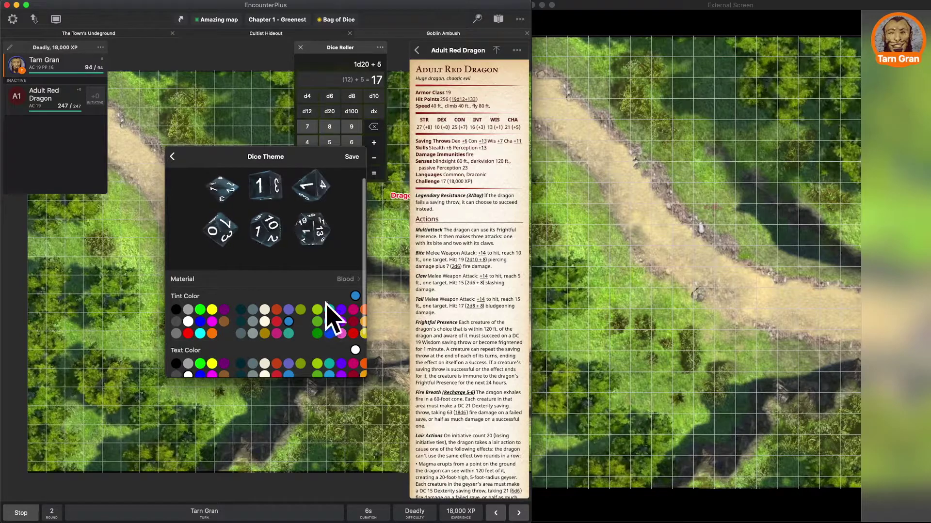
Try the Dragon material with a red tint on the default dice theme.
click(351, 285)
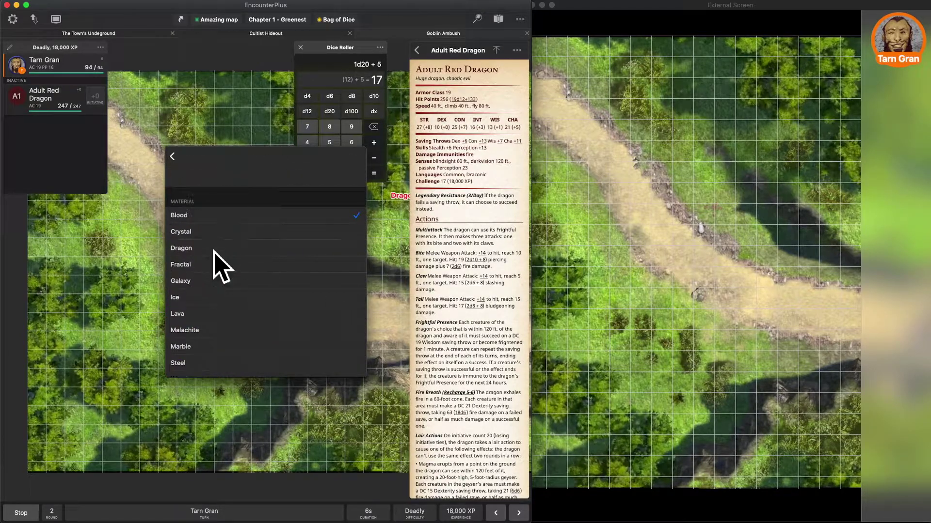
click(213, 250)
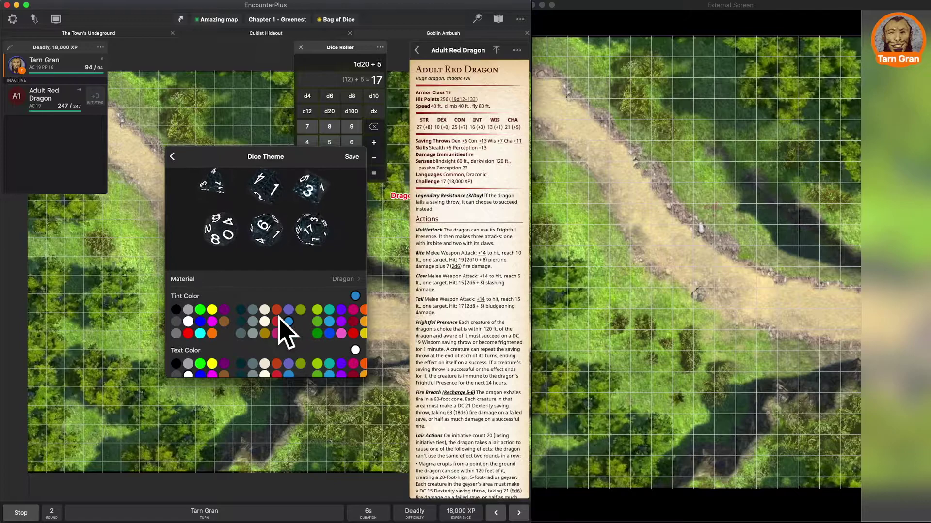
scroll(285, 331, right, 2)
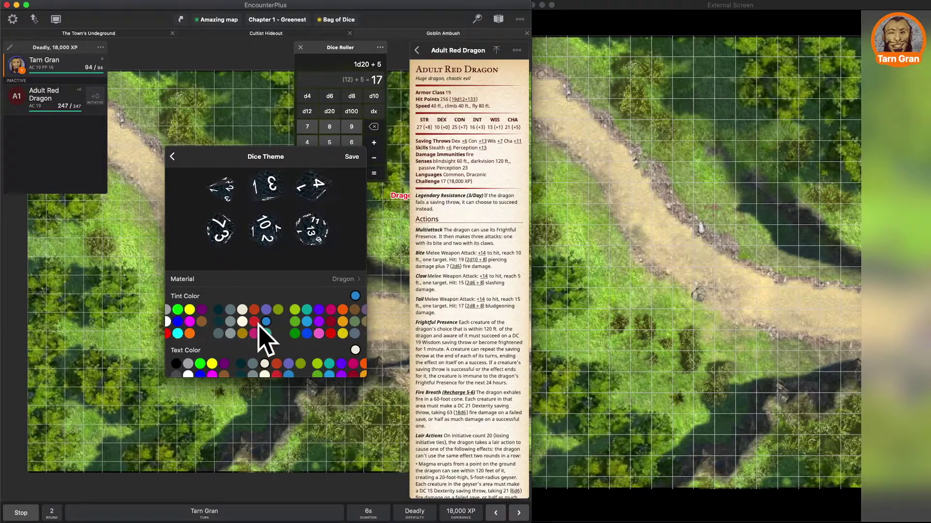
click(255, 323)
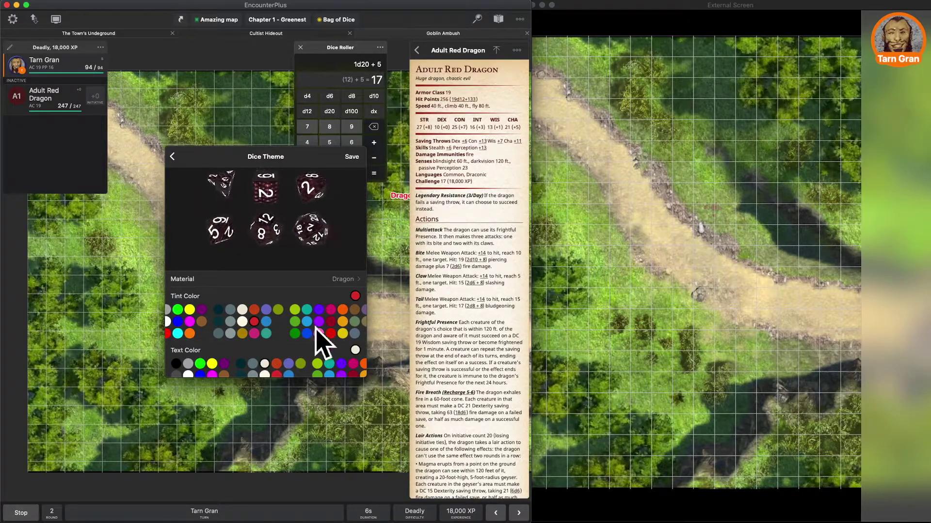
Switch the dice away from the Dragon material, try a gray tint, and set the tint color to teal.
click(346, 283)
click(347, 290)
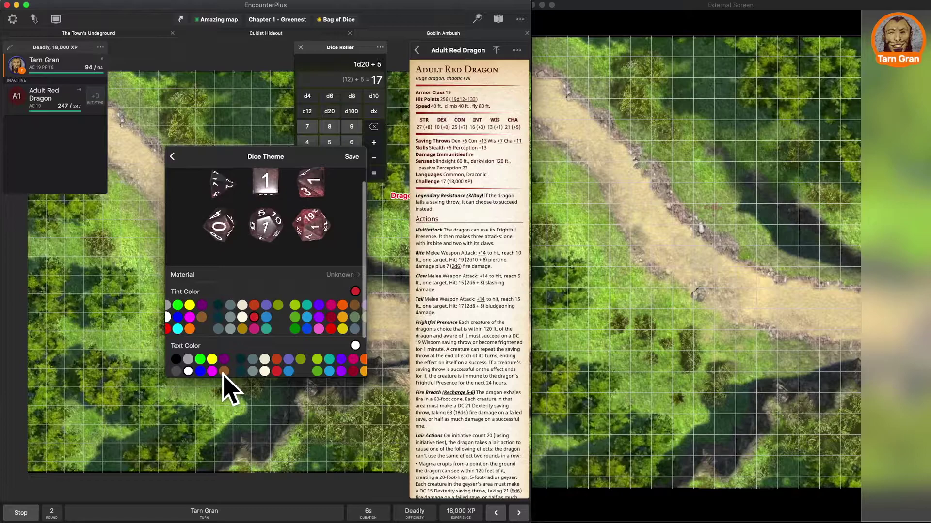
scroll(262, 334, left, 2)
click(176, 329)
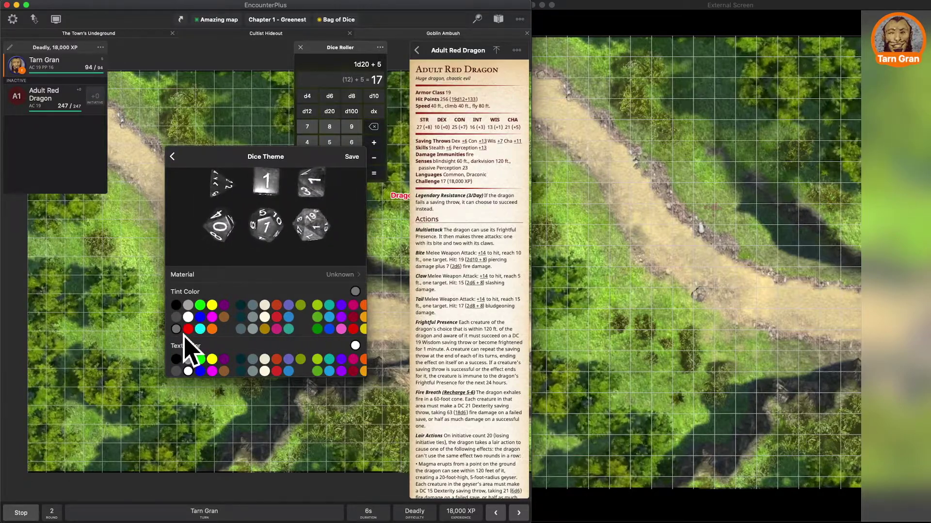
click(331, 329)
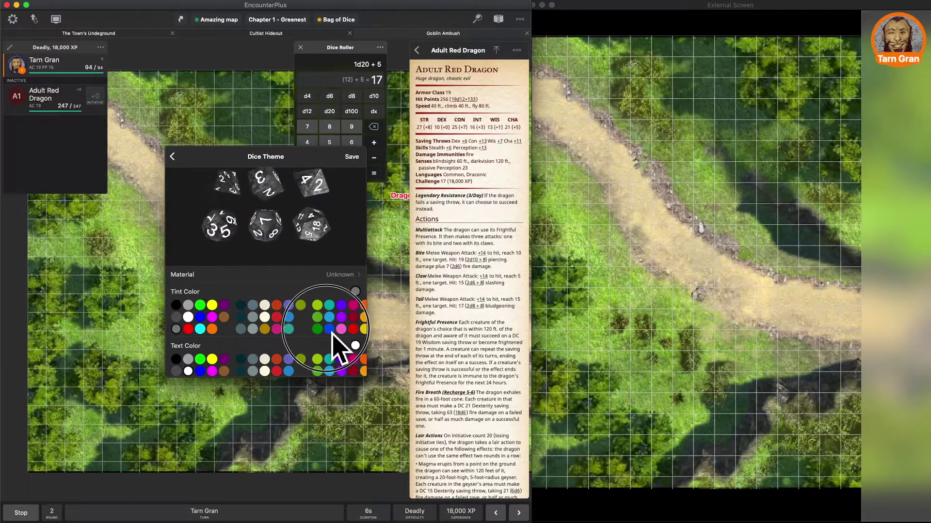
click(330, 306)
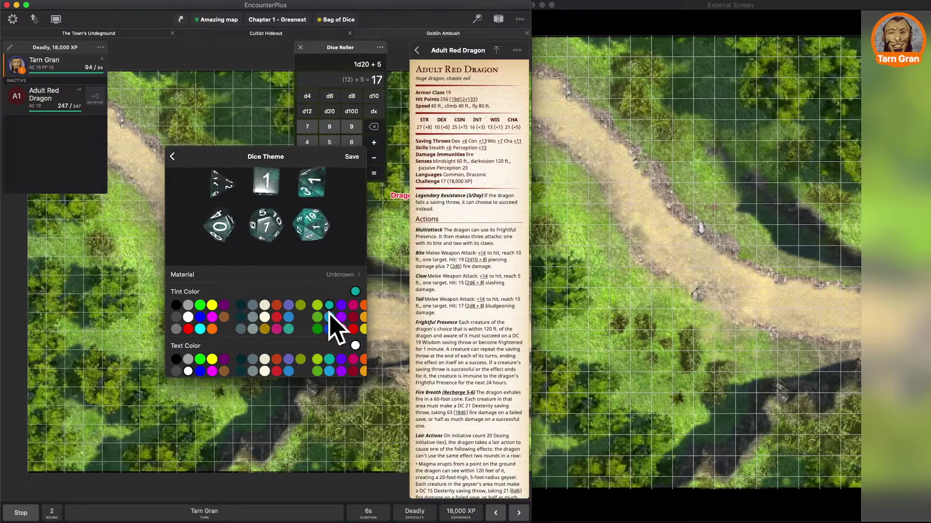
Try several text colors on the teal dice and set the text color to yellow-green.
click(329, 372)
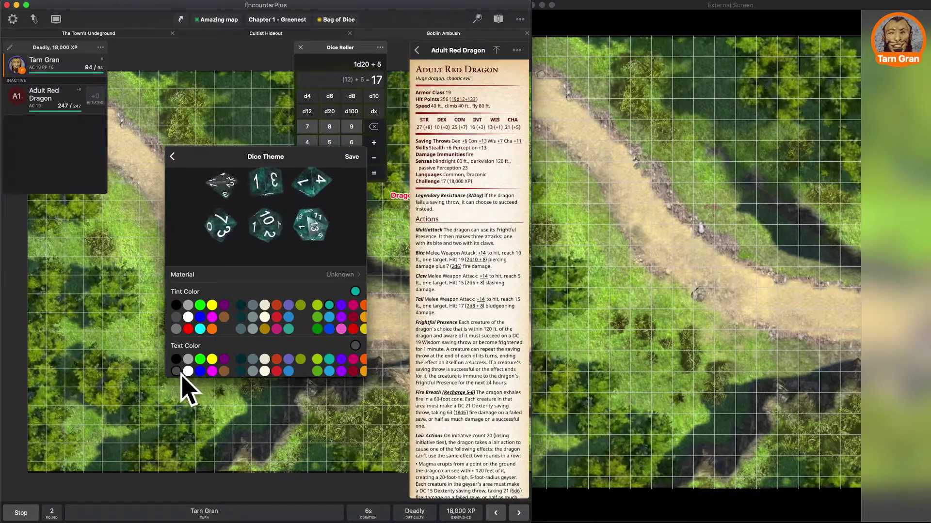
click(330, 371)
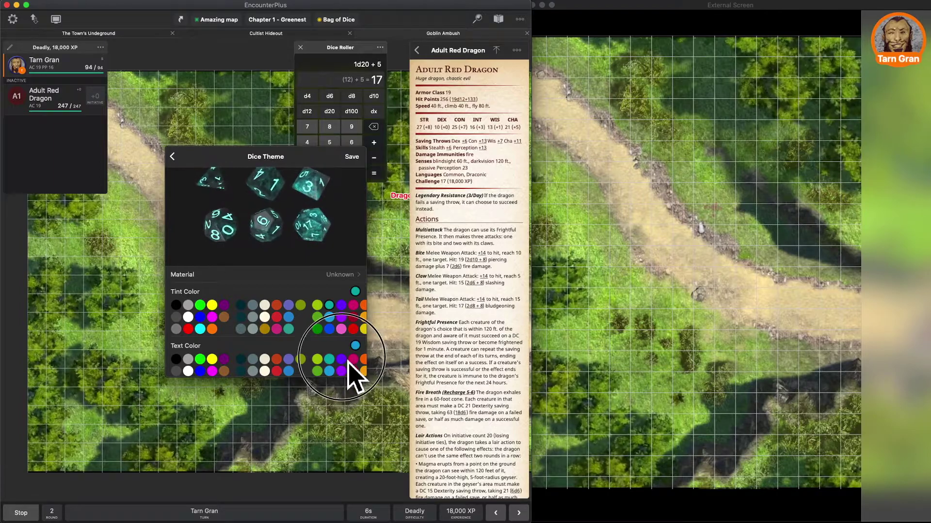
click(342, 360)
click(317, 360)
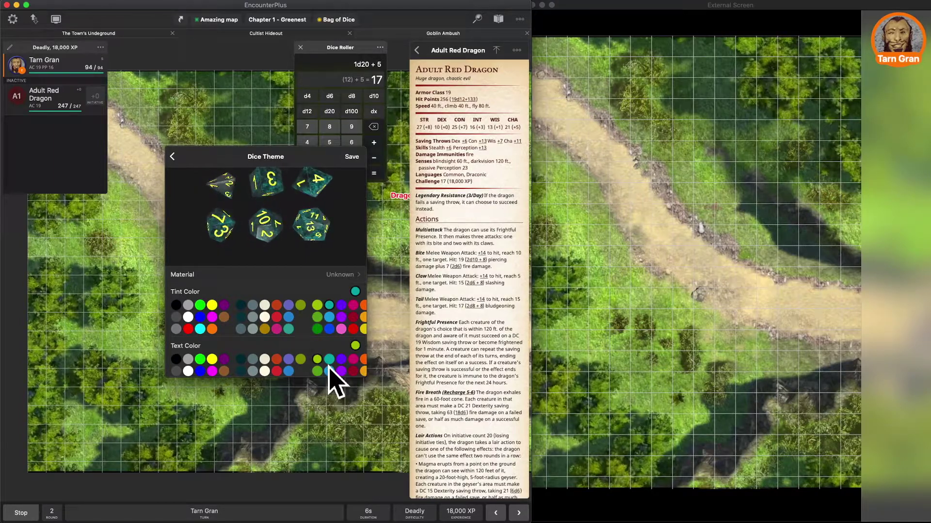
Set the material of the default dice theme to Wood.
click(363, 277)
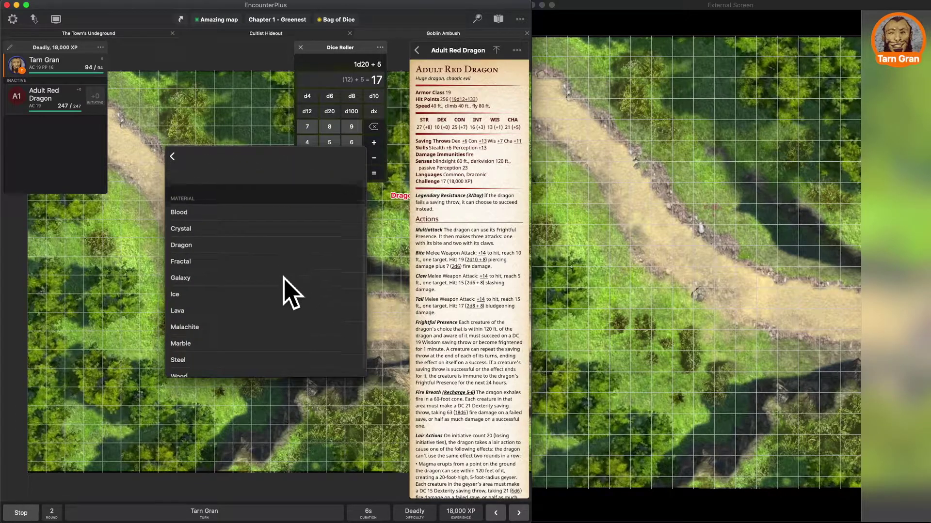
scroll(290, 291, down, 1)
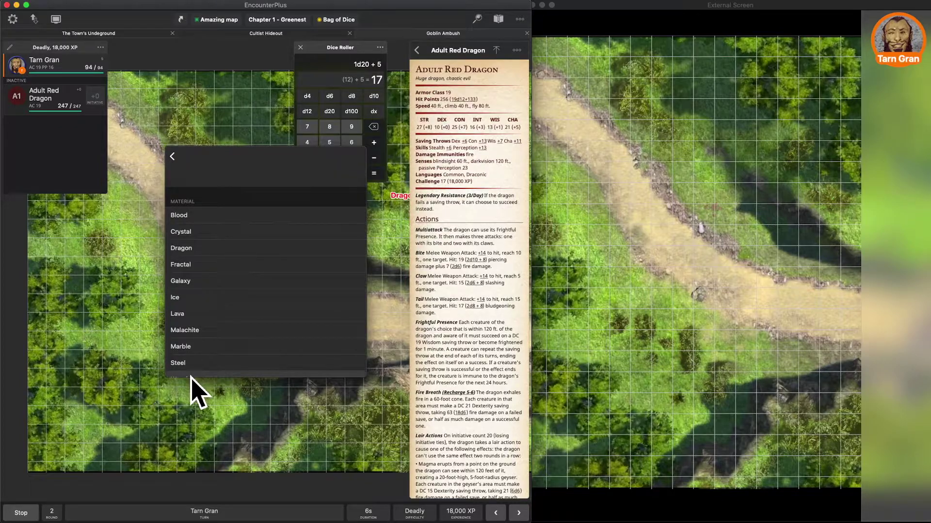
click(184, 365)
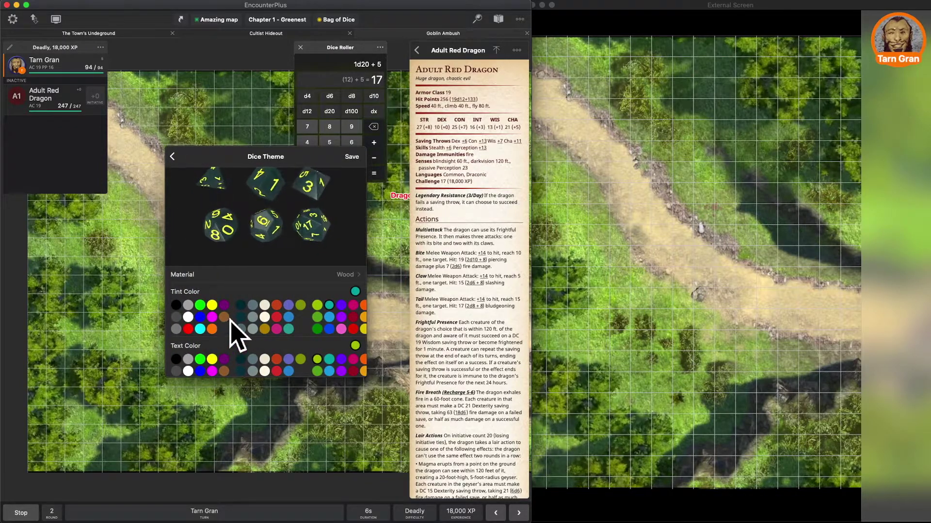
Try brown as both tint and text color on the default dice theme and switch the material to Steel.
click(227, 318)
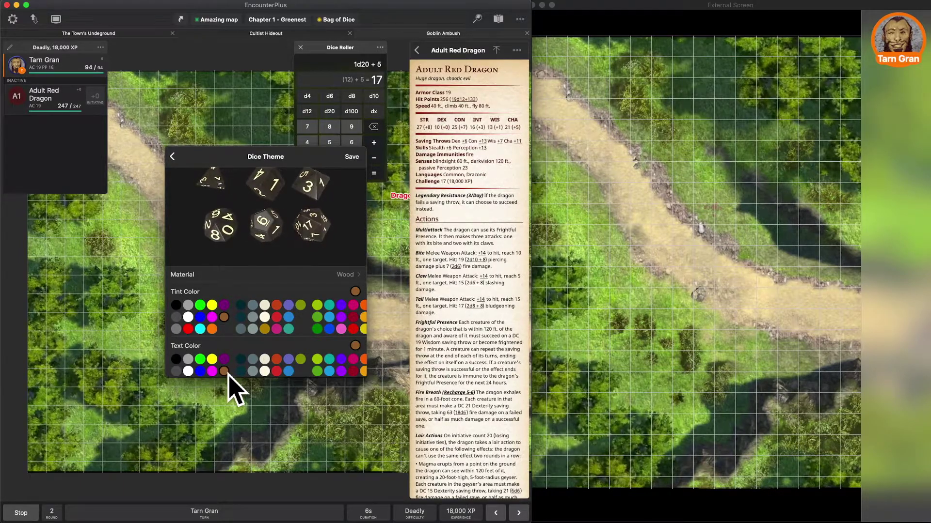
click(346, 275)
click(208, 344)
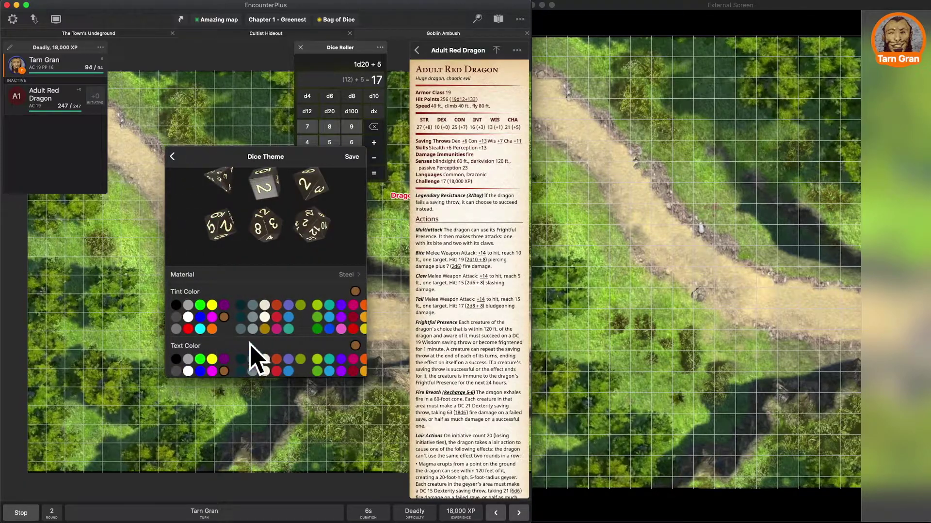
Try the Marble material and the Malachite material on the brown dice and examine the preview.
click(350, 275)
click(197, 347)
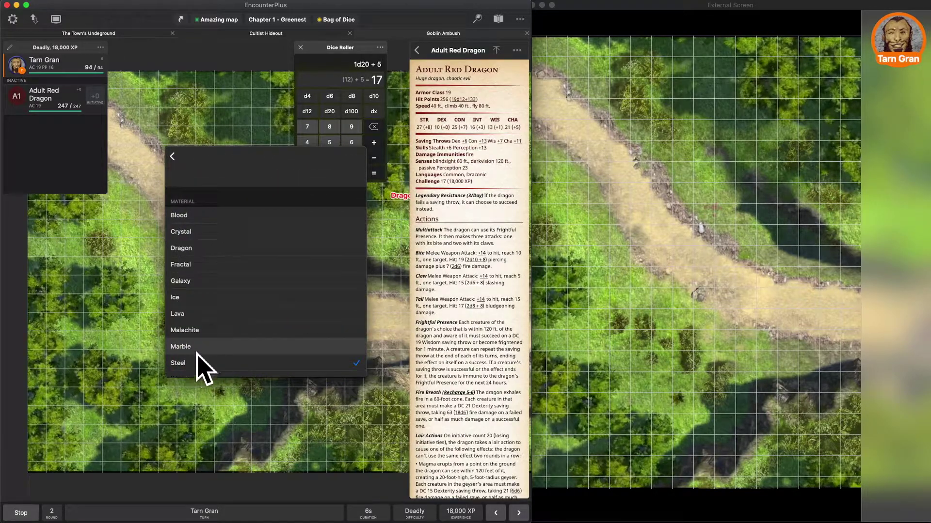
click(349, 277)
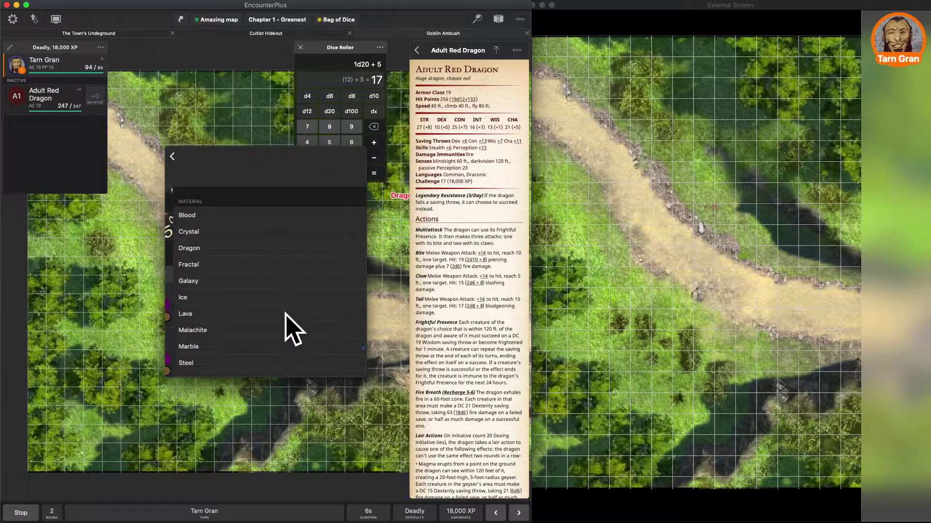
click(202, 331)
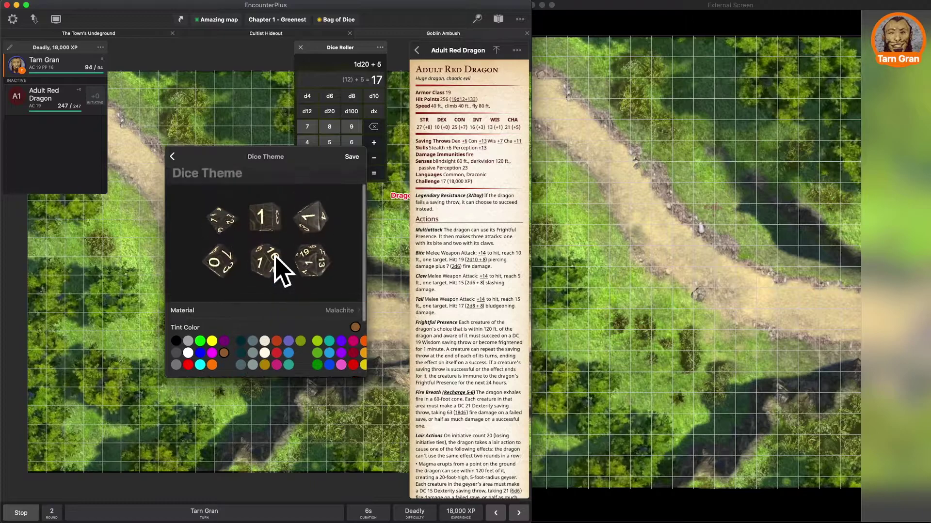
scroll(291, 281, down, 3)
scroll(257, 249, up, 3)
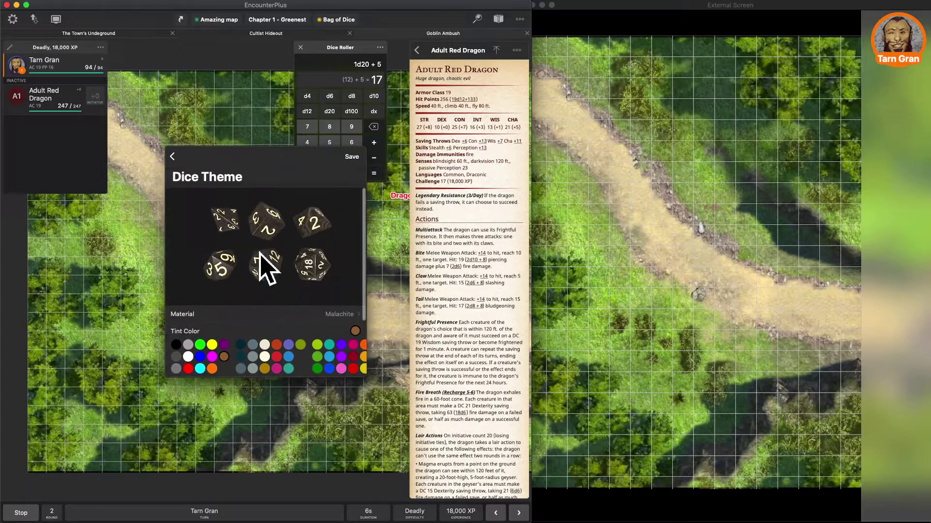
scroll(293, 320, down, 3)
scroll(286, 300, up, 3)
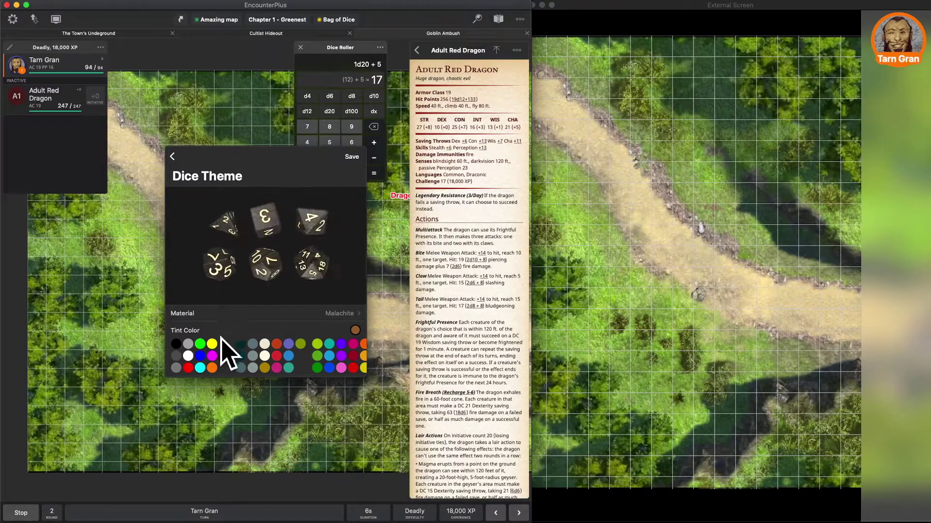
Set the default dice theme to the Crystal material with a purple tint and white text, and save it.
click(238, 367)
click(339, 314)
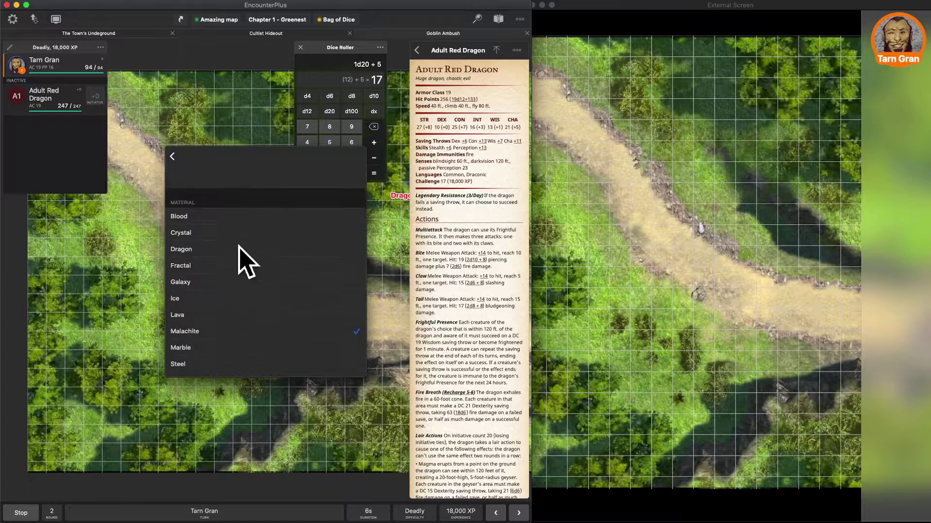
click(205, 232)
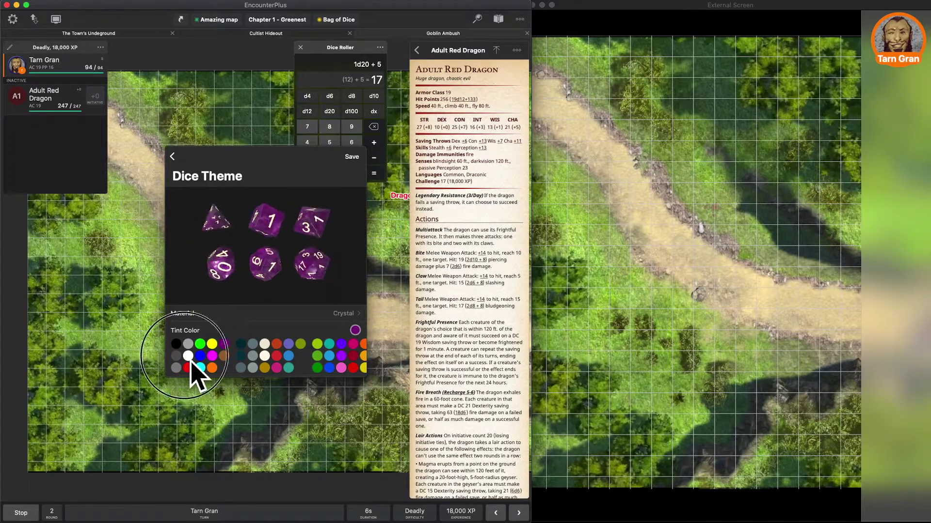
scroll(206, 356, down, 3)
scroll(204, 361, up, 3)
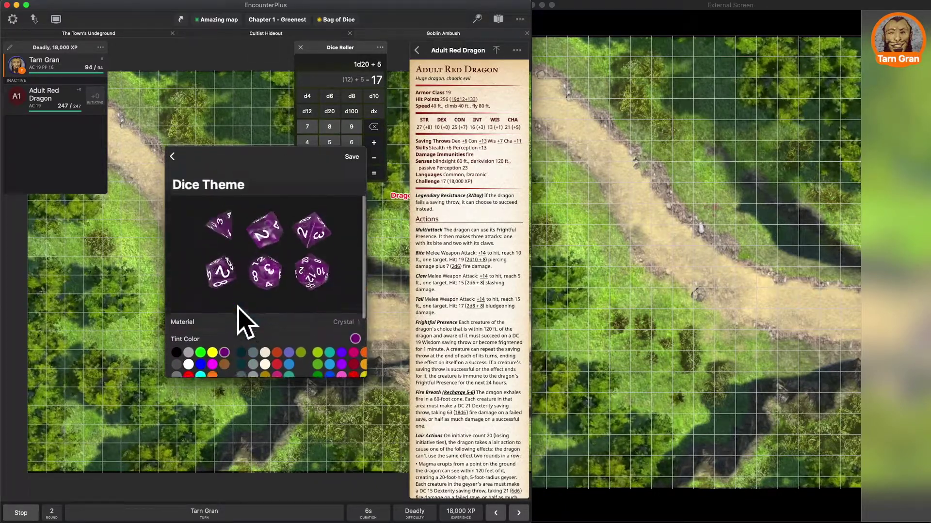
click(359, 162)
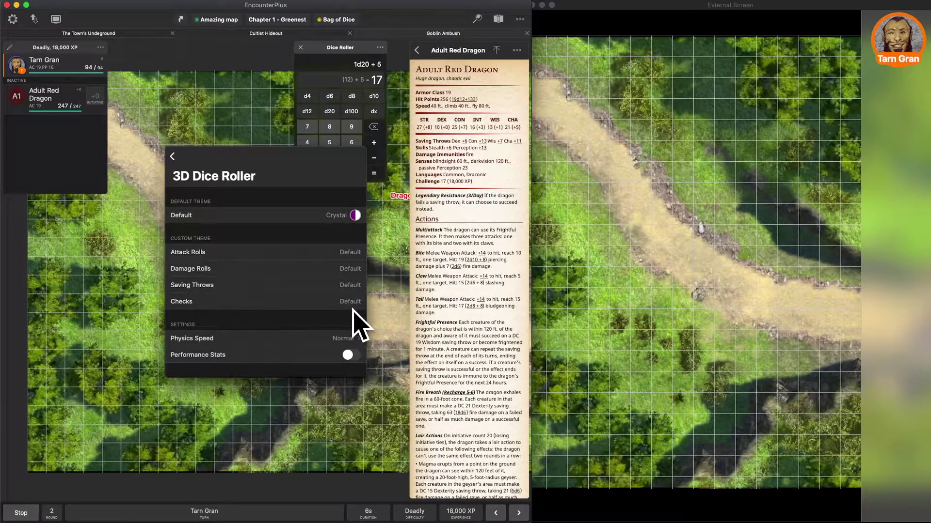
Give attack rolls their own Fractal dice theme with a gold tint and save it.
click(355, 253)
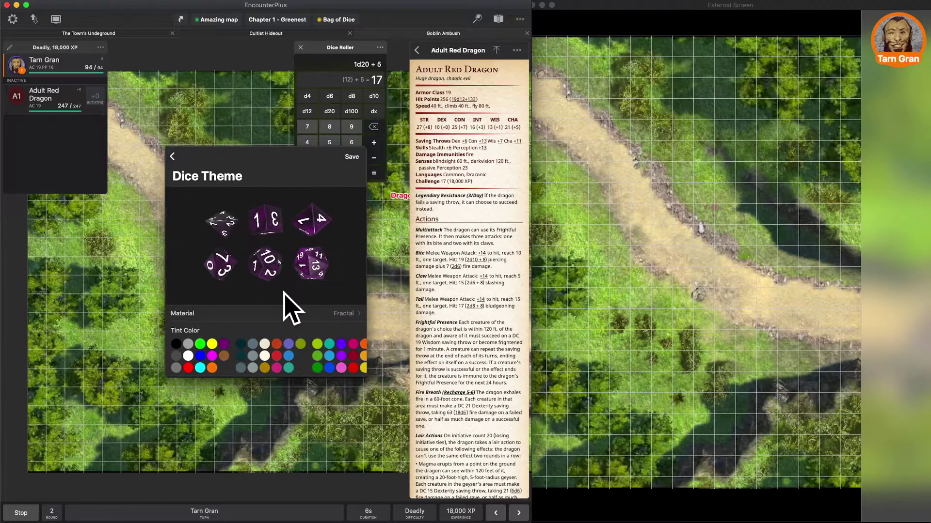
scroll(284, 294, down, 5)
scroll(266, 260, up, 5)
scroll(276, 270, down, 2)
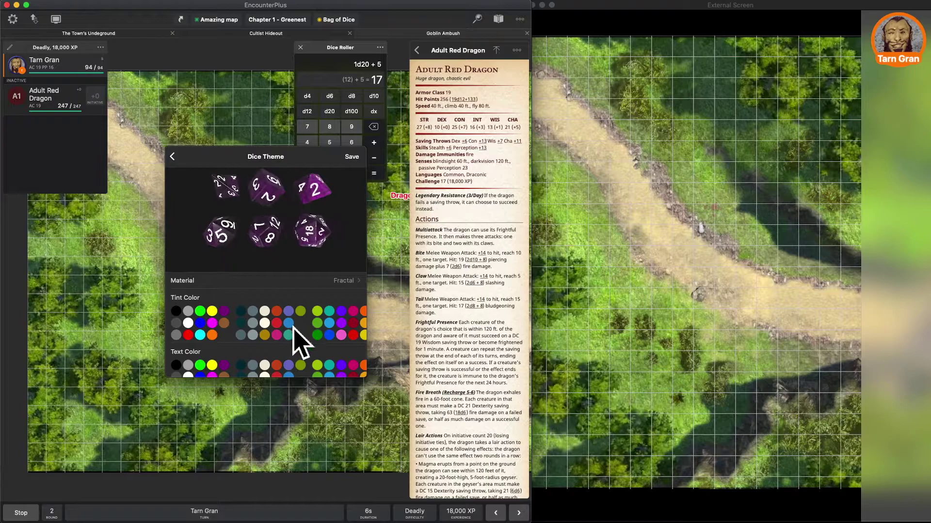
click(265, 335)
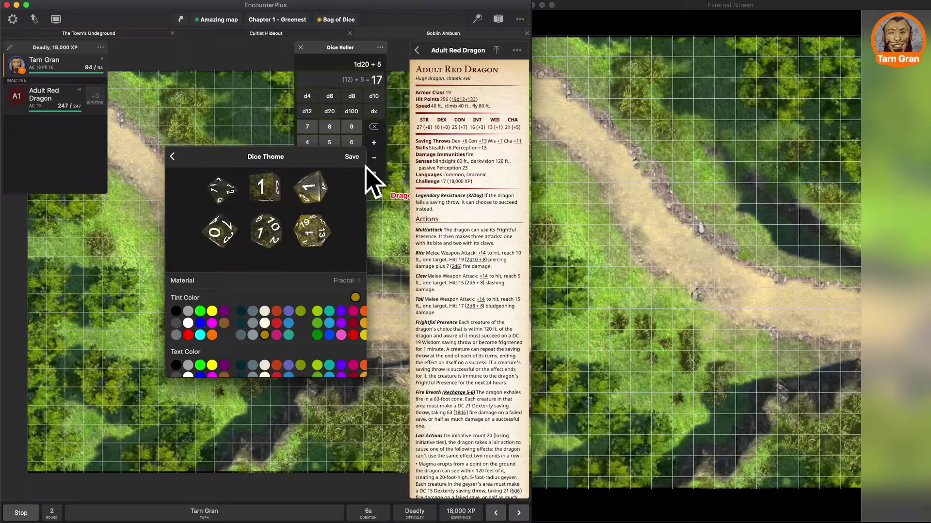
click(354, 158)
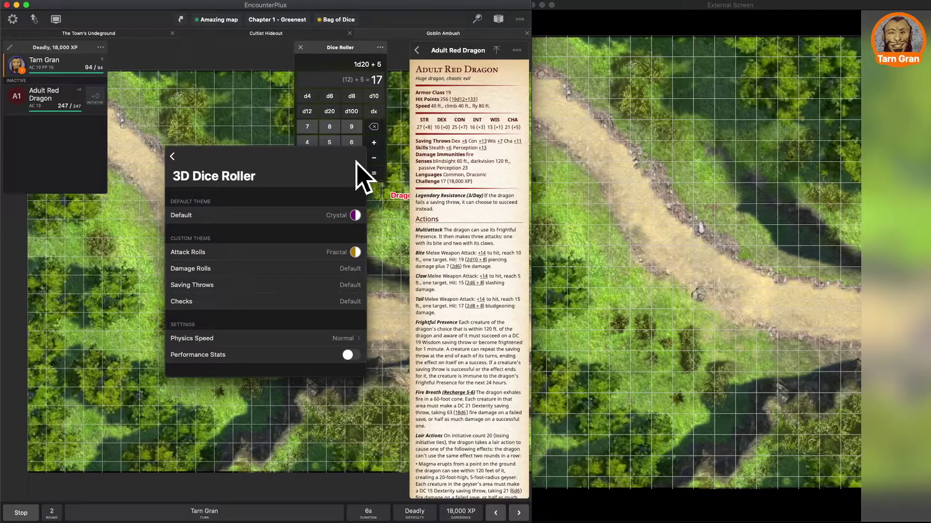
Roll the Adult Red Dragon's Bite attack and its 2d10 + 8 piercing damage from the stat block.
click(483, 254)
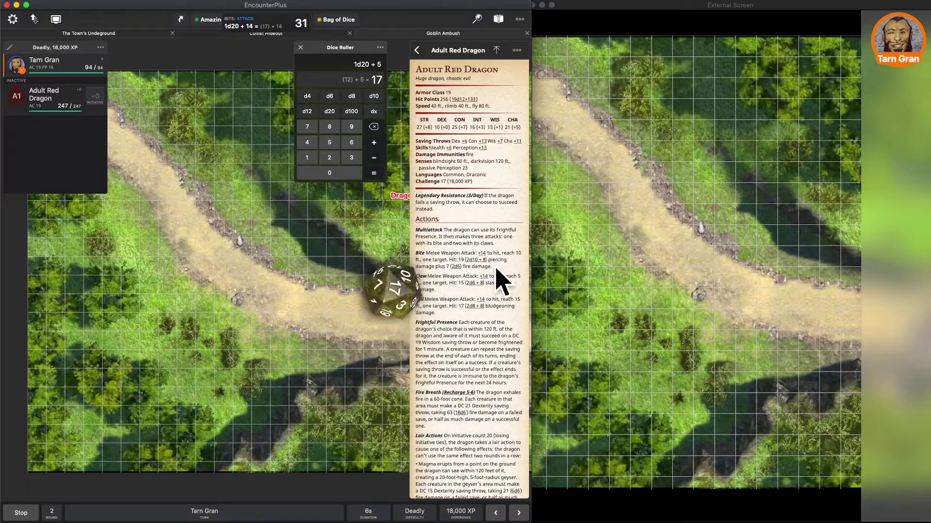
click(480, 264)
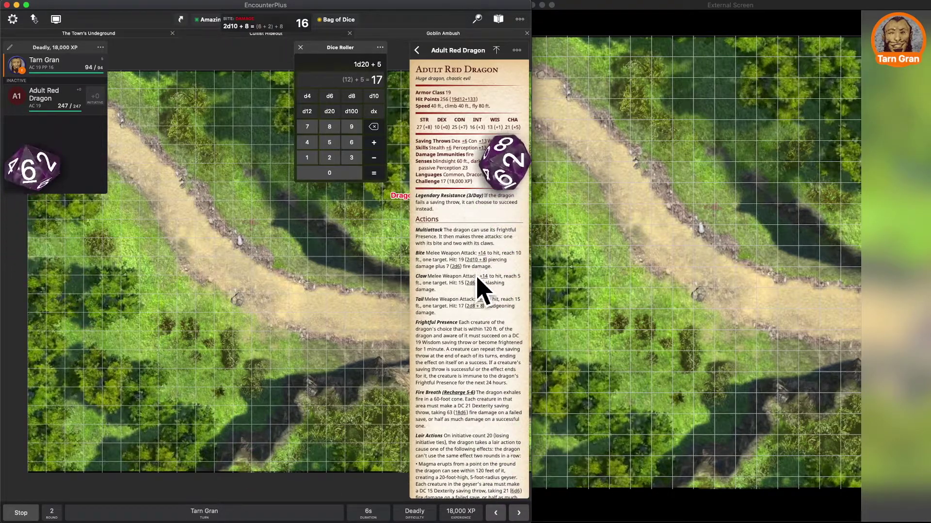
Try the Fast physics speed for the 3D dice, and set the physics speed to Ultra.
click(12, 19)
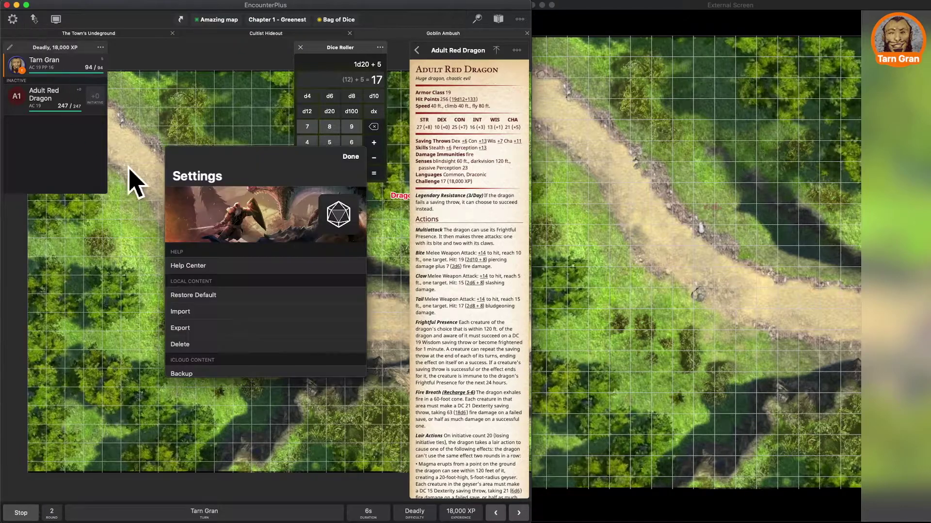
scroll(262, 303, down, 10)
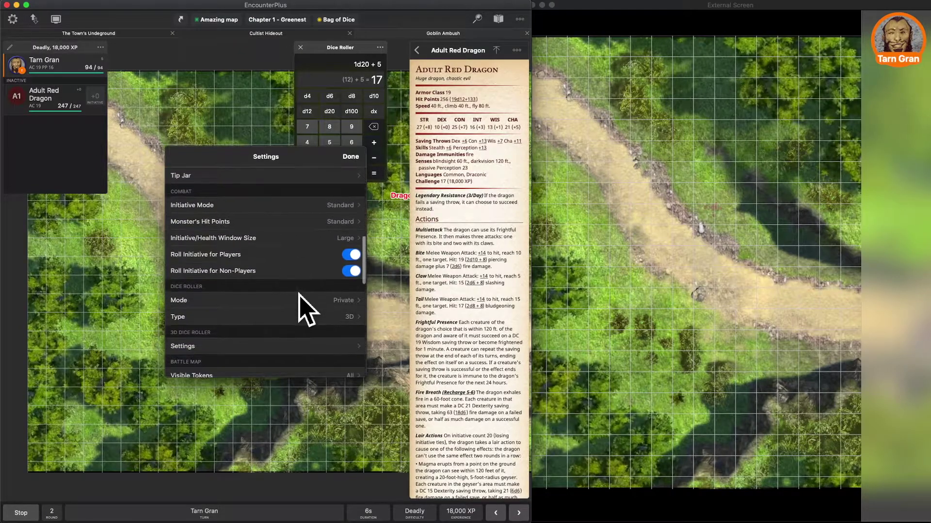
click(208, 361)
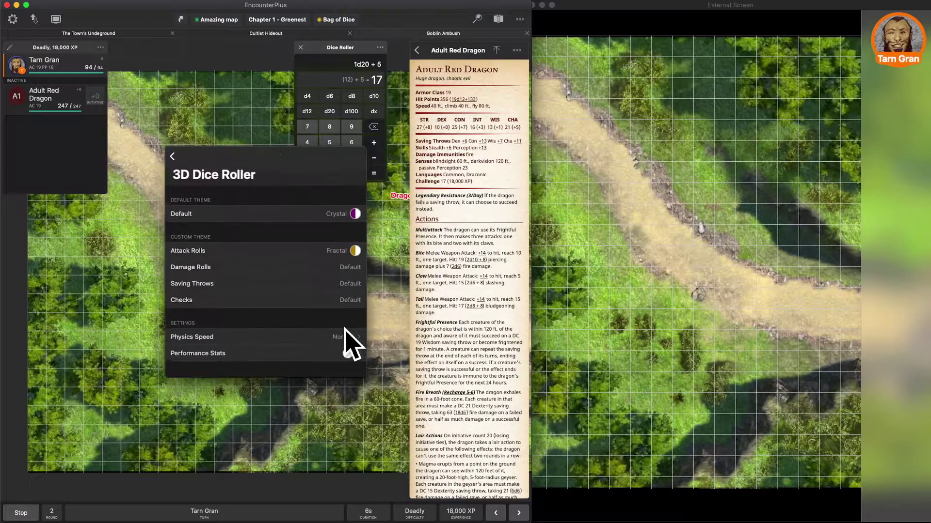
click(331, 340)
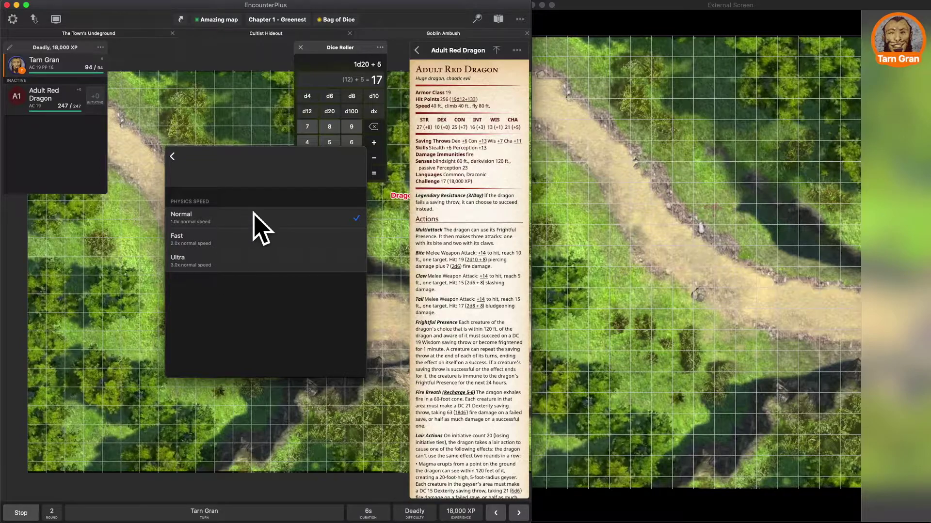
click(218, 241)
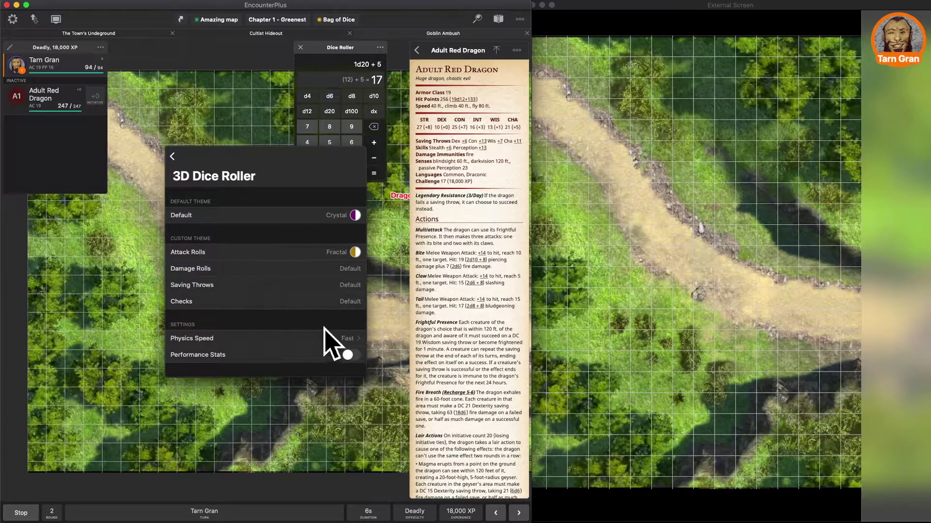
click(318, 341)
click(200, 261)
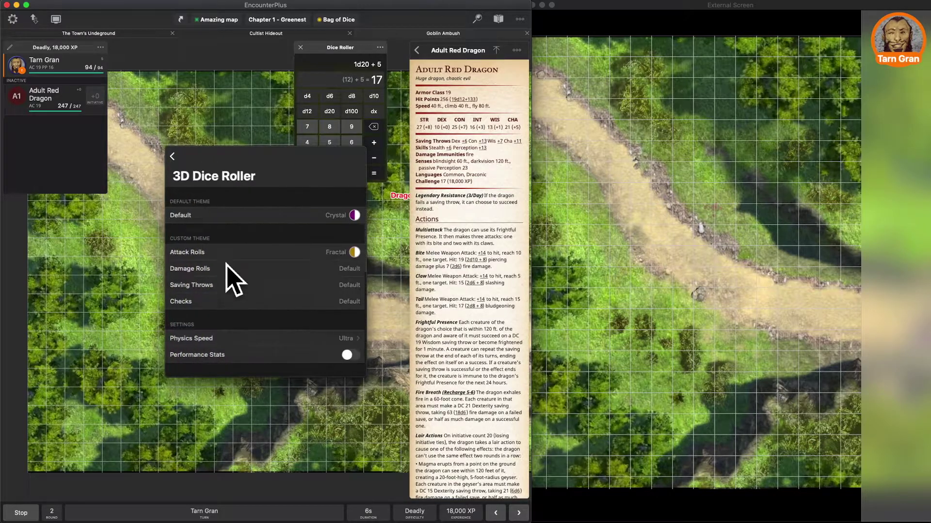
Roll 1d20 + 5 repeatedly in the Dice Roller, and roll the Adult Red Dragon's Tail attack.
click(382, 181)
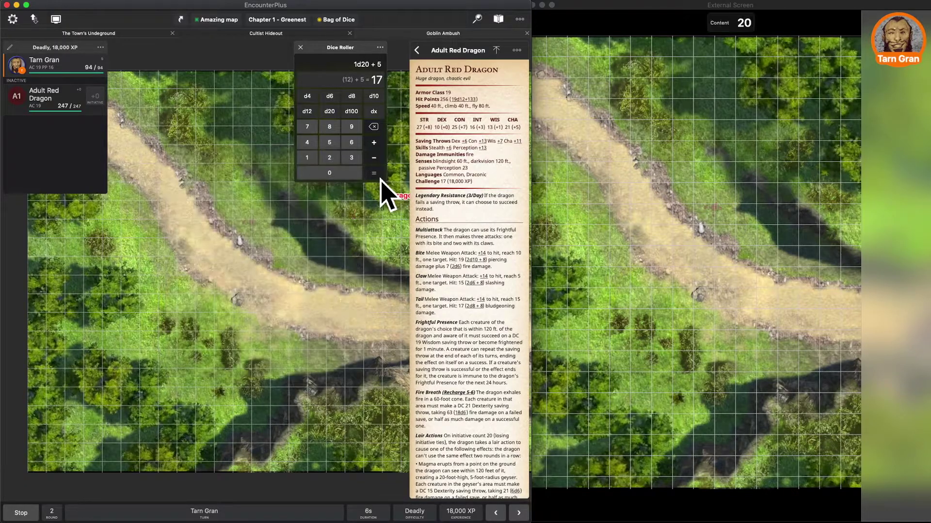
click(381, 180)
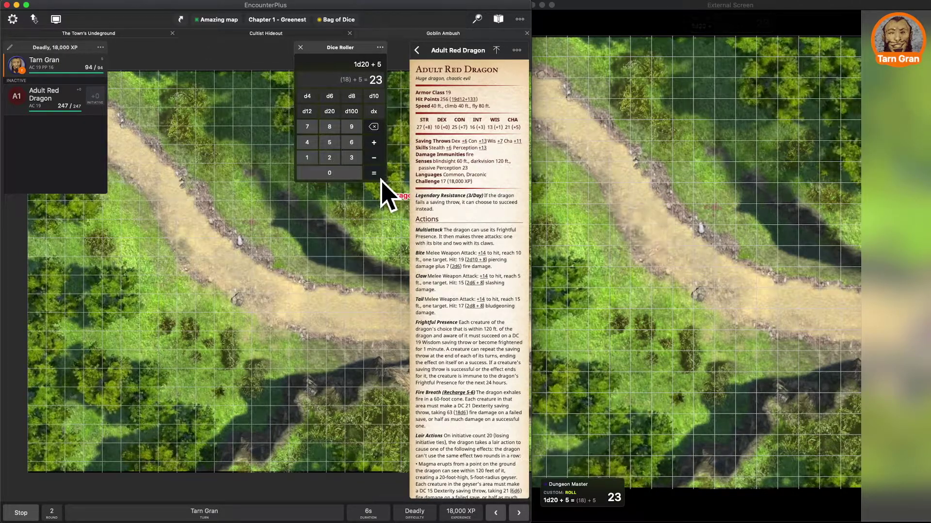
click(381, 180)
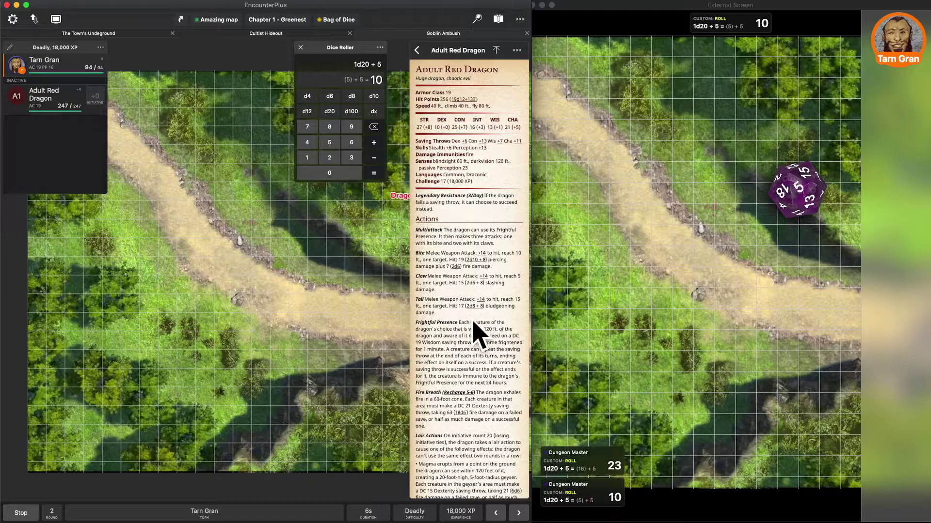
click(481, 300)
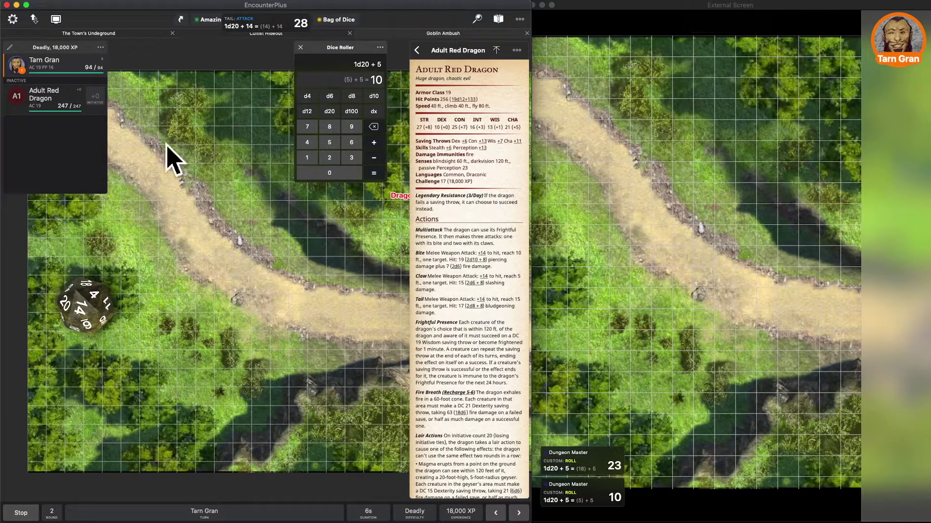
Enable performance stats in the 3D dice roller settings and close the settings.
click(14, 22)
scroll(264, 242, down, 6)
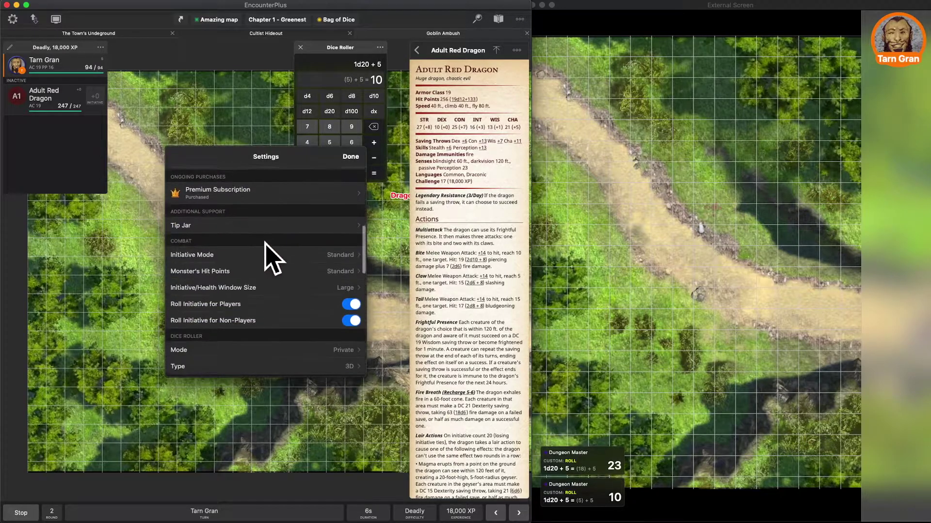
scroll(266, 270, down, 4)
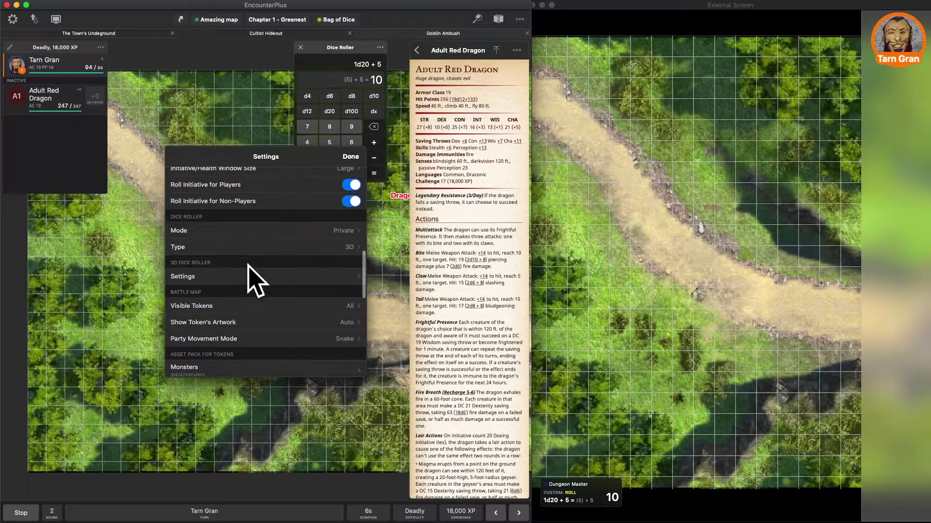
click(197, 280)
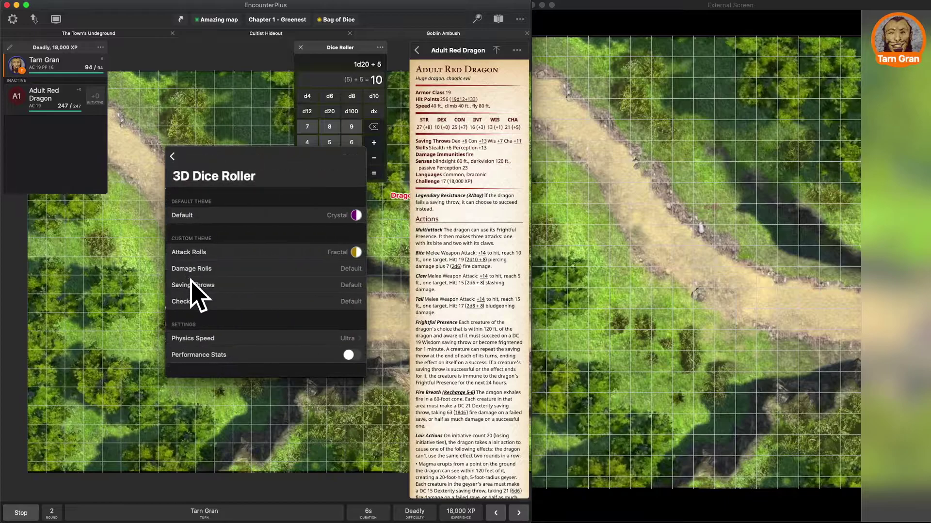
click(353, 356)
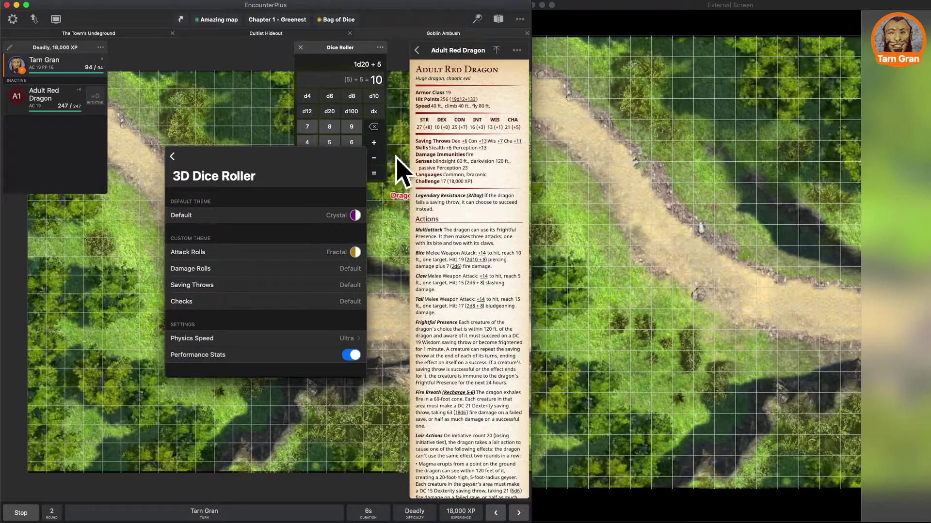
click(173, 157)
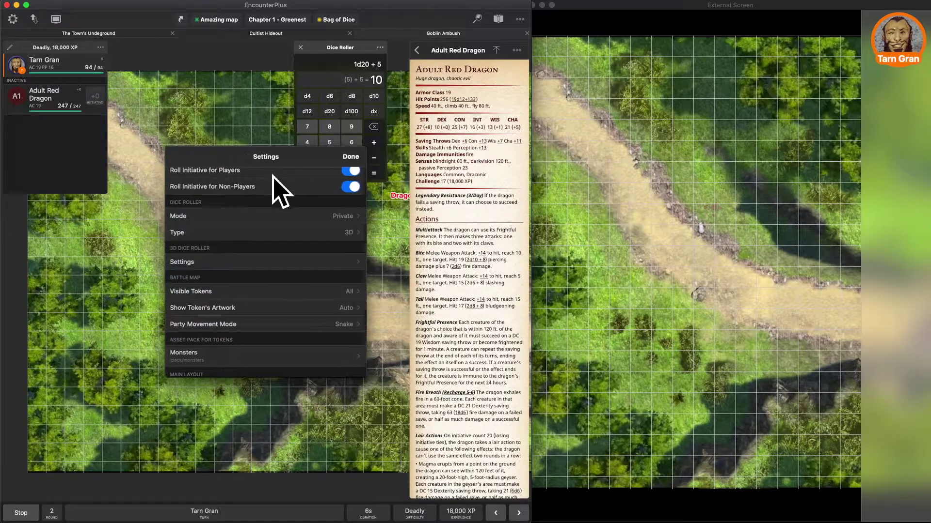
click(355, 158)
Roll 1d20 + 5 three times in the Dice Roller to check the performance stats on the external screen.
click(378, 177)
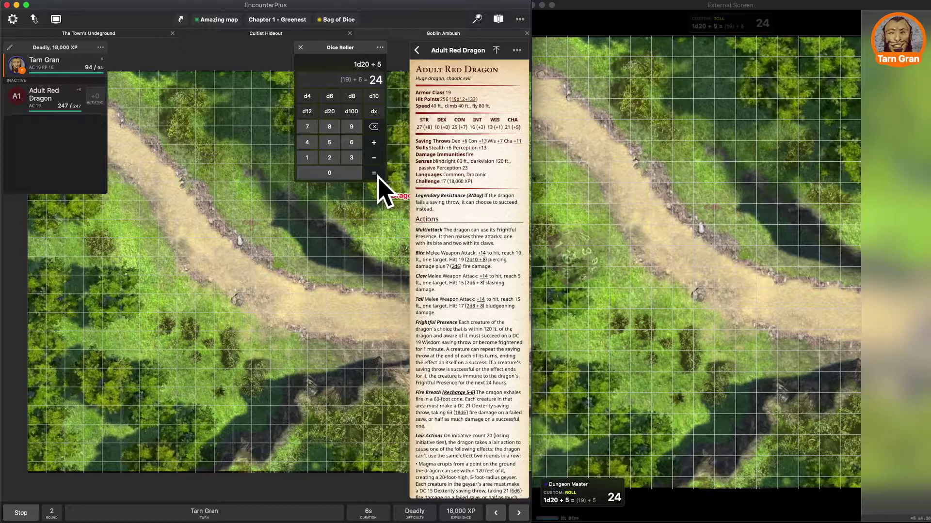
click(377, 178)
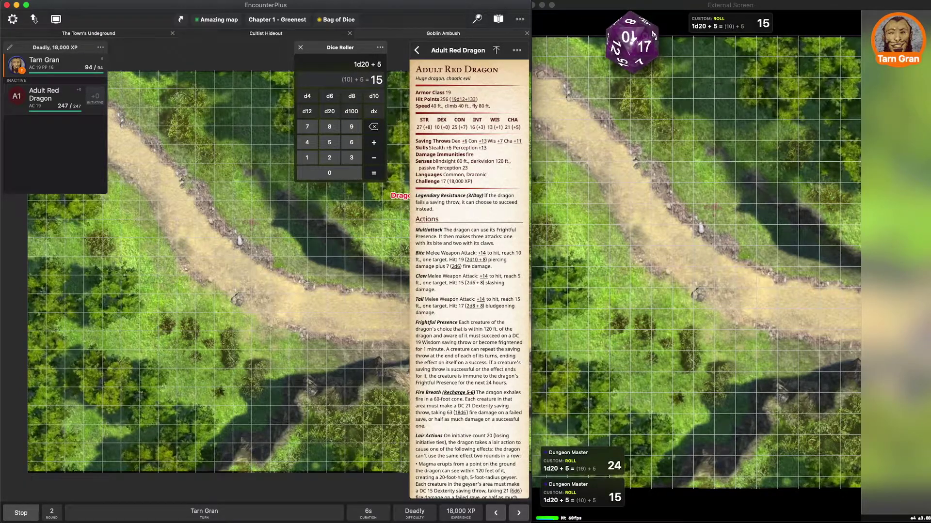
click(376, 174)
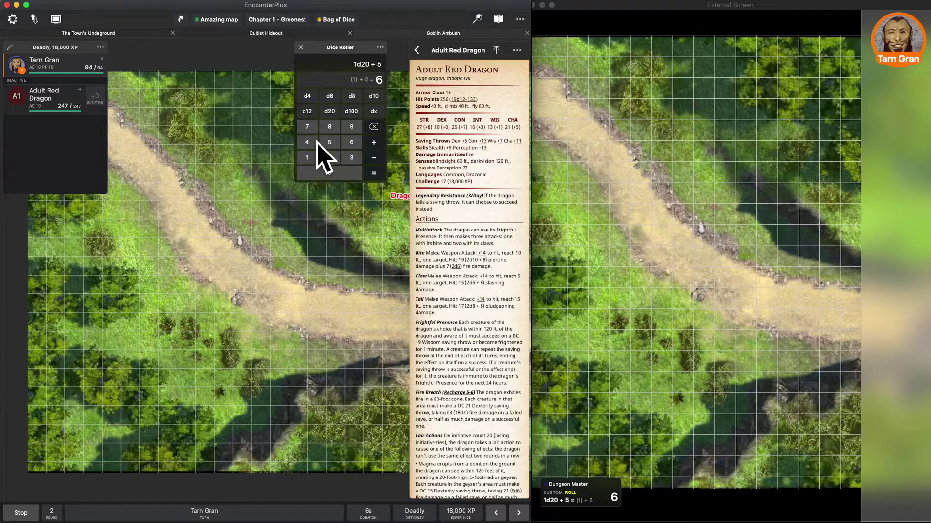
Switch to the External Screen web client in Safari and roll 2d20kh+5 from its chat panel.
key(ctrl+Up)
click(684, 245)
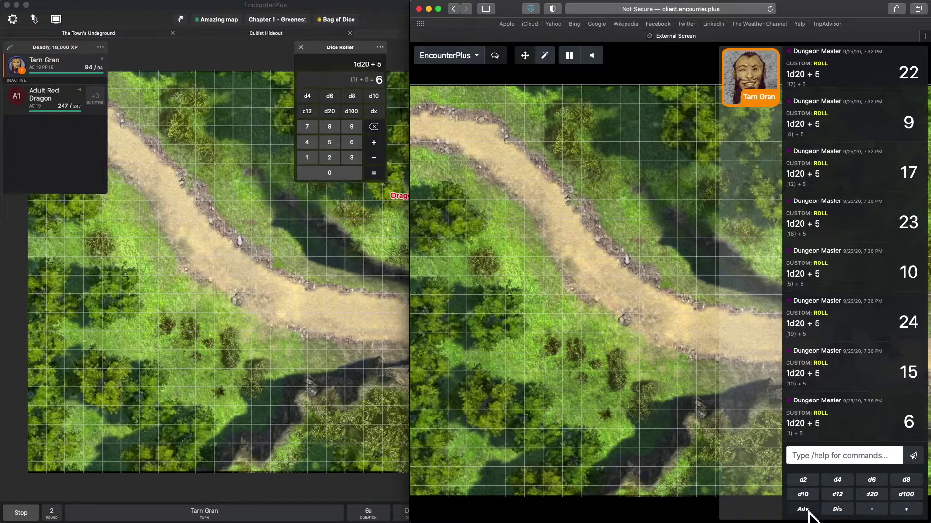
click(871, 494)
click(814, 514)
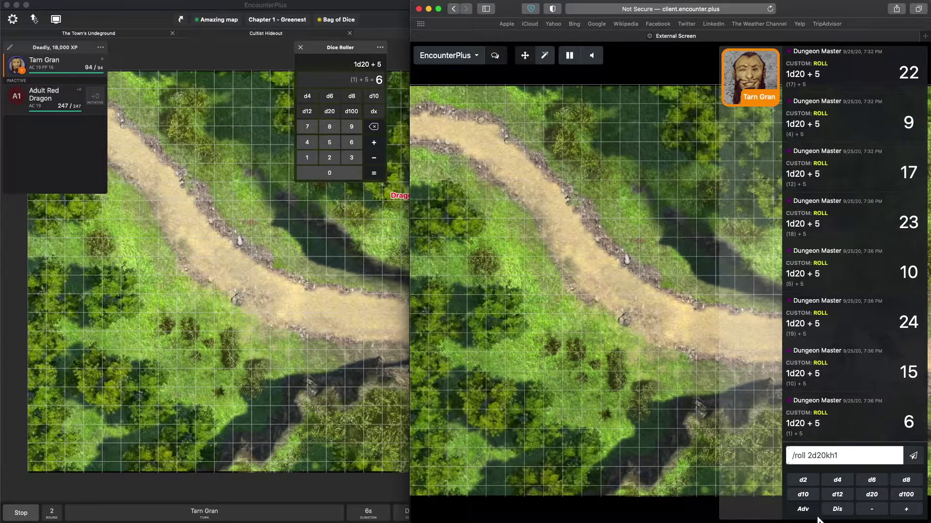
click(908, 512)
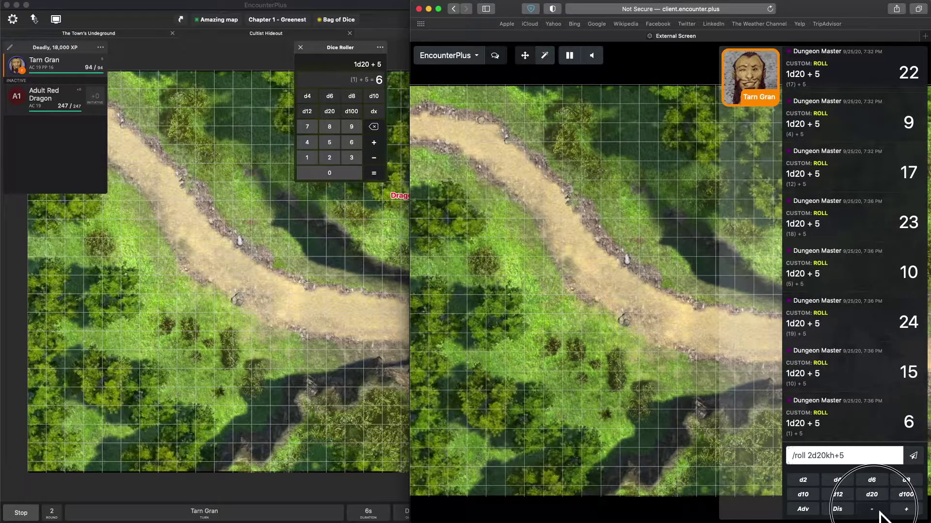
key(Return)
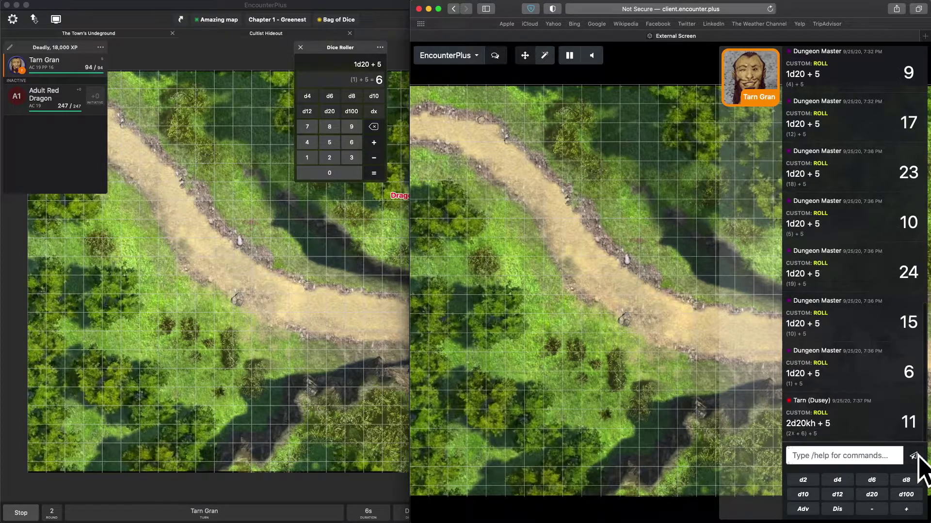
Roll 2d6+6 with the chat command /r 2d6+6.
click(853, 457)
text(/r 2d6+6)
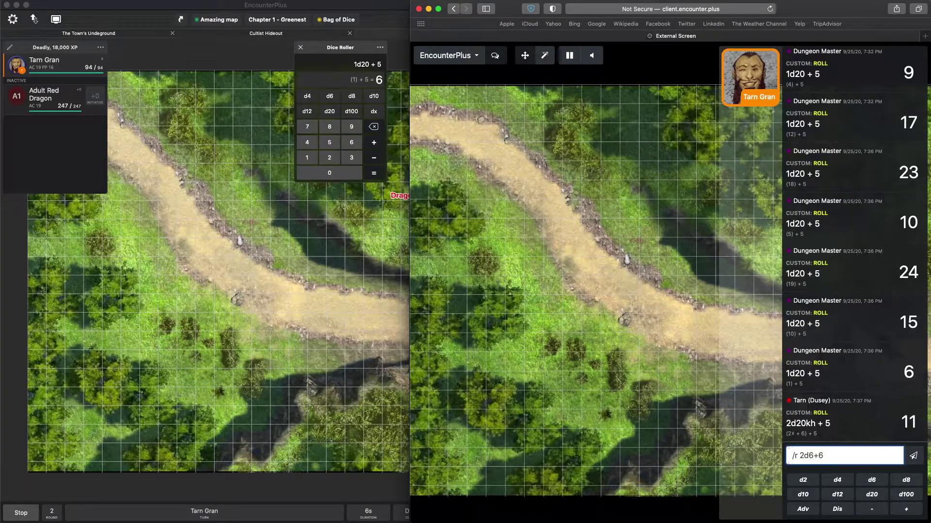
key(Return)
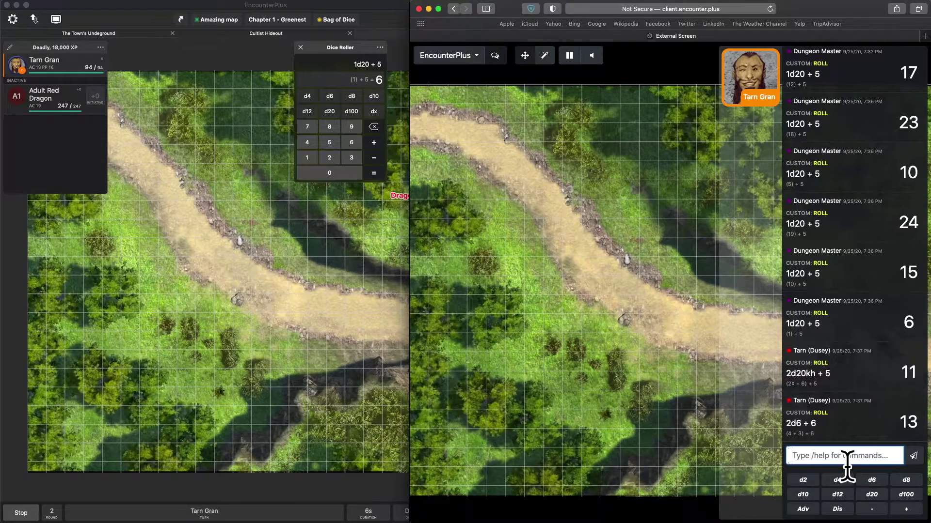
Send the chat rolls /r 4d6dl and /r 1d20+3 [initiative].
text(/r 4d6dl)
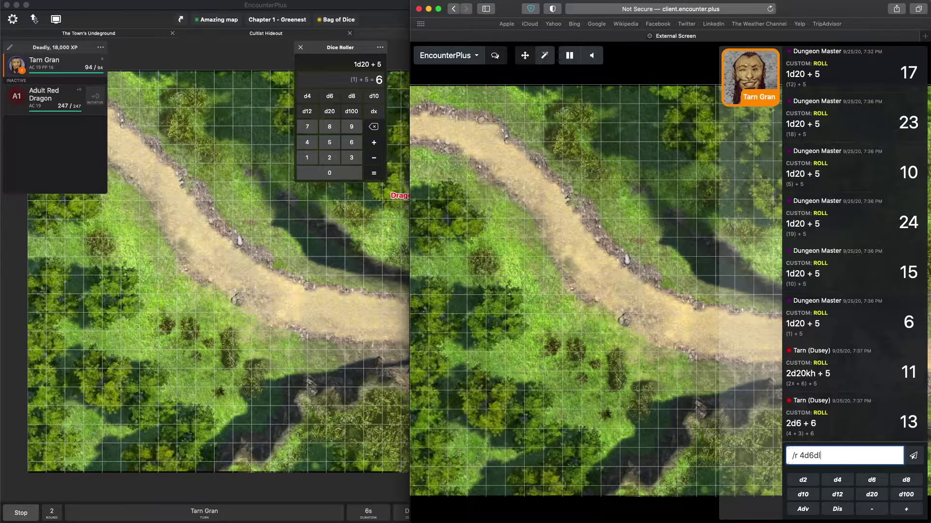
key(Return)
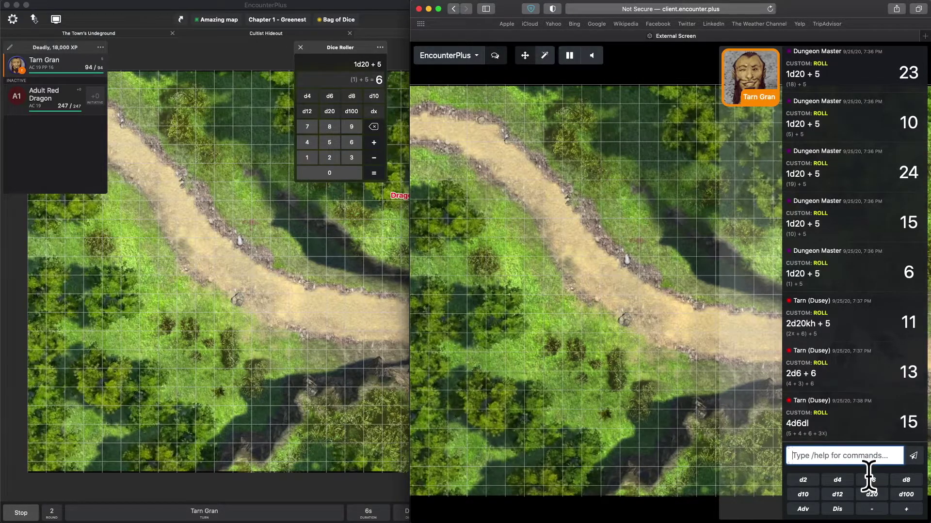
text(/r 1d20+3 [initiative)
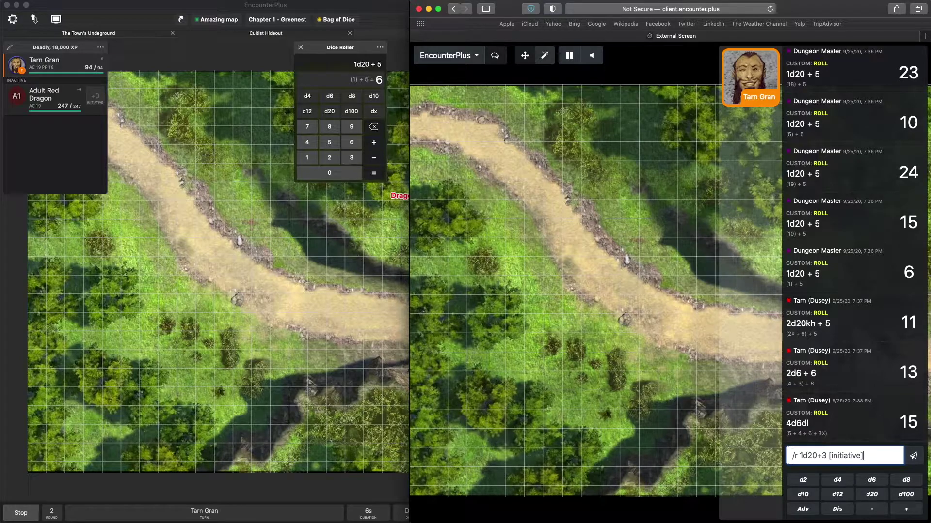
key(Return)
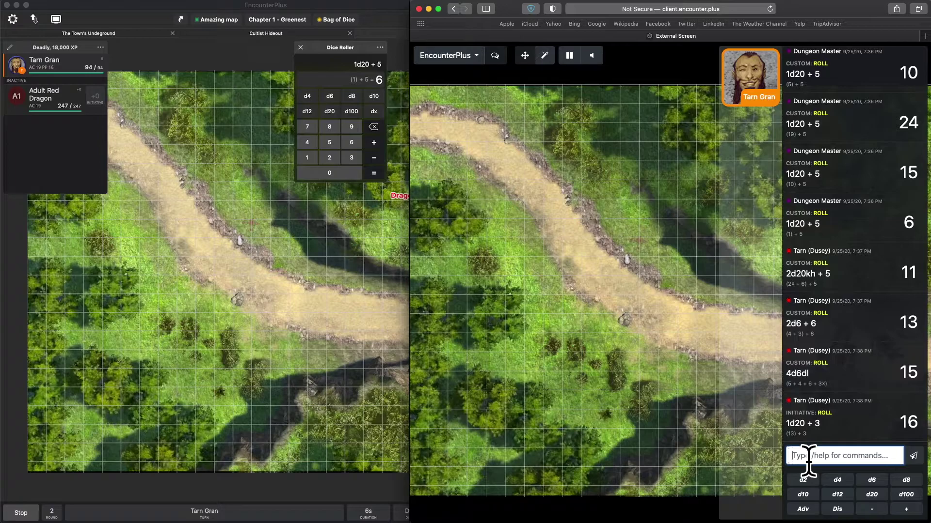
Draft the labelled roll command /r 1d20+3 [cha:save] in the chat without sending it.
text(/r 1d)
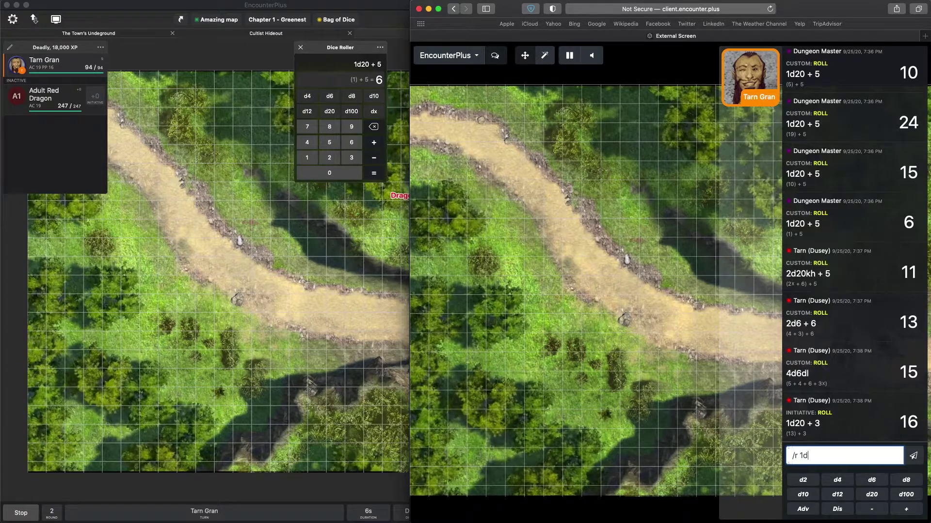
text(20+3)
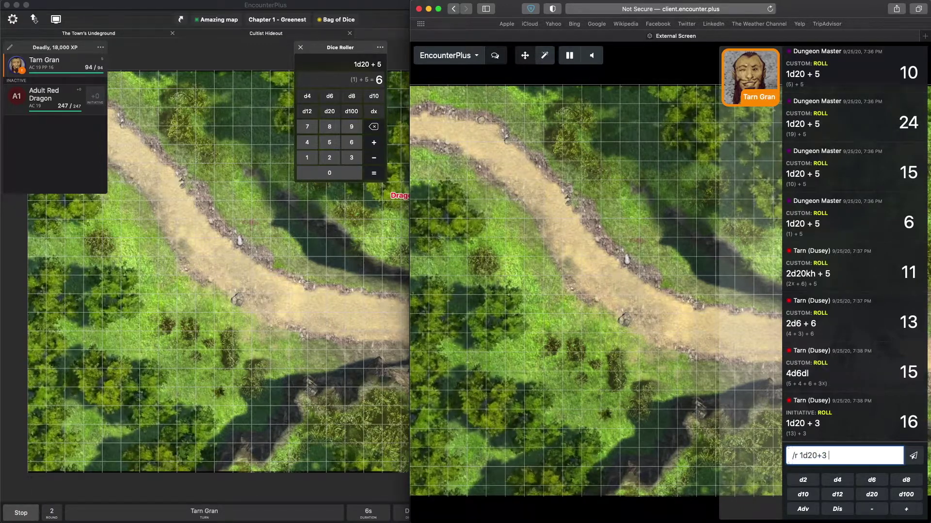
text( [cha)
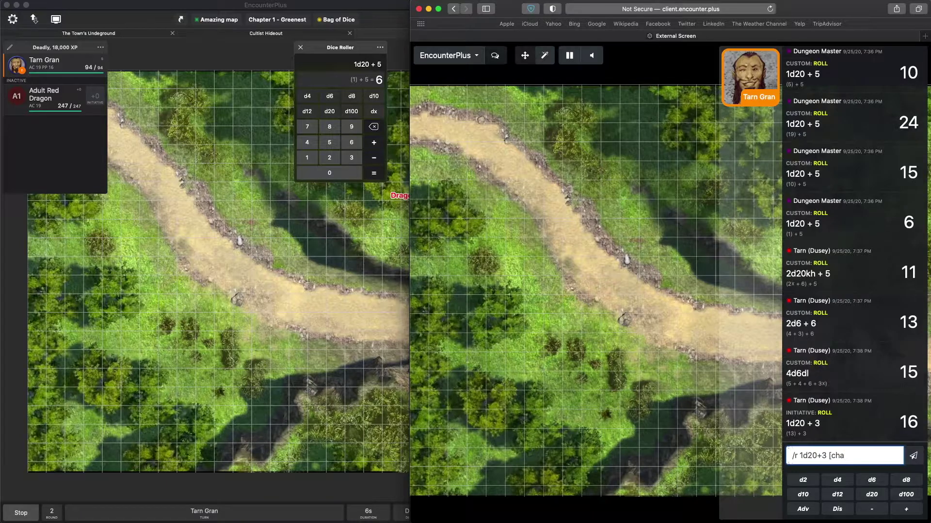
text(:save])
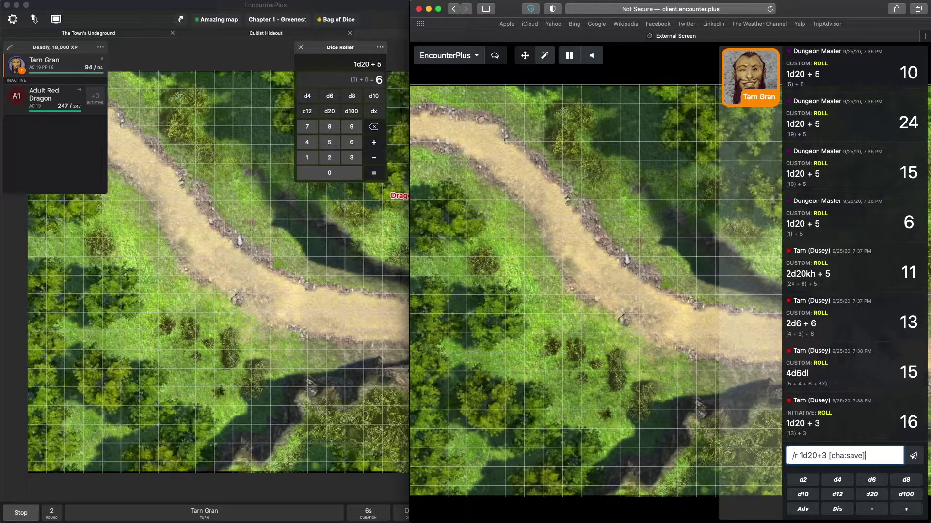
Change the label in the drafted roll command to [acrobatics:check].
key(BackSpace)
key(BackSpace)
key(BackSpace)
key(BackSpace)
key(BackSpace)
key(BackSpace)
key(BackSpace)
key(BackSpace)
key(BackSpace)
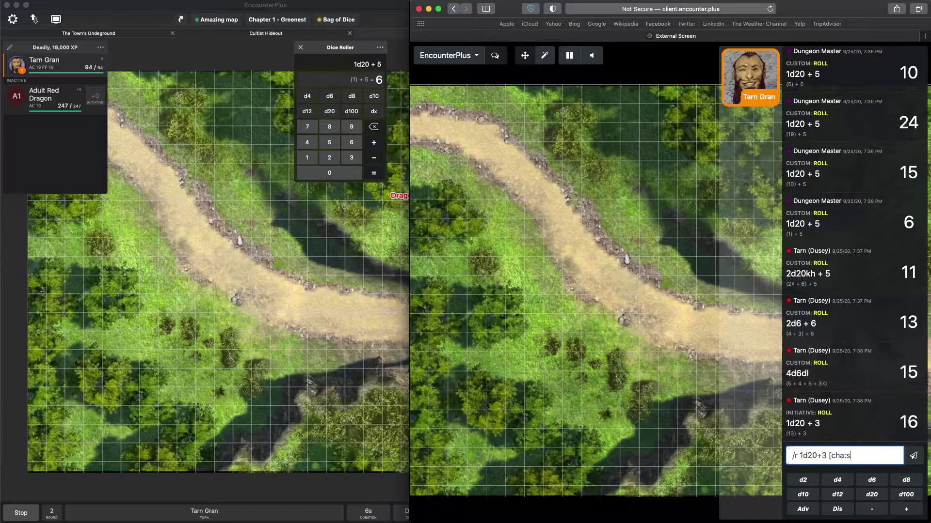
text(acrob)
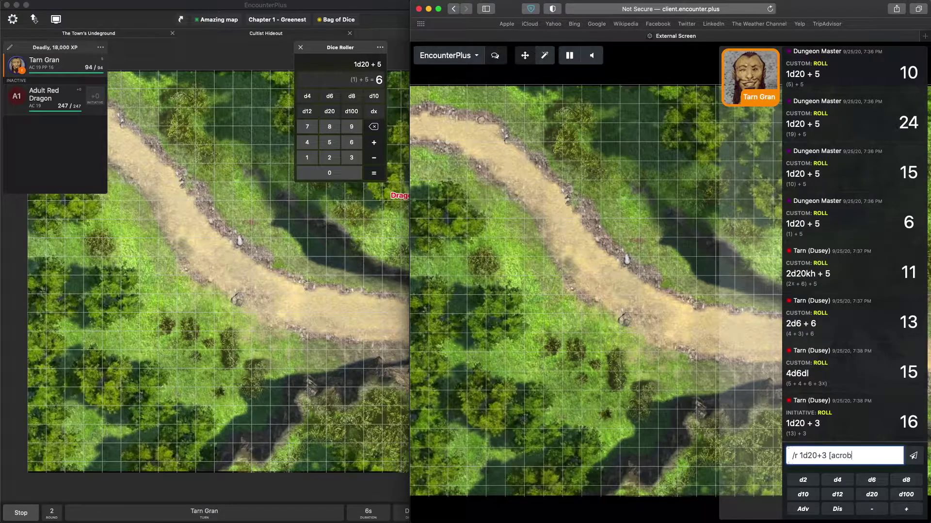
text(atics:check])
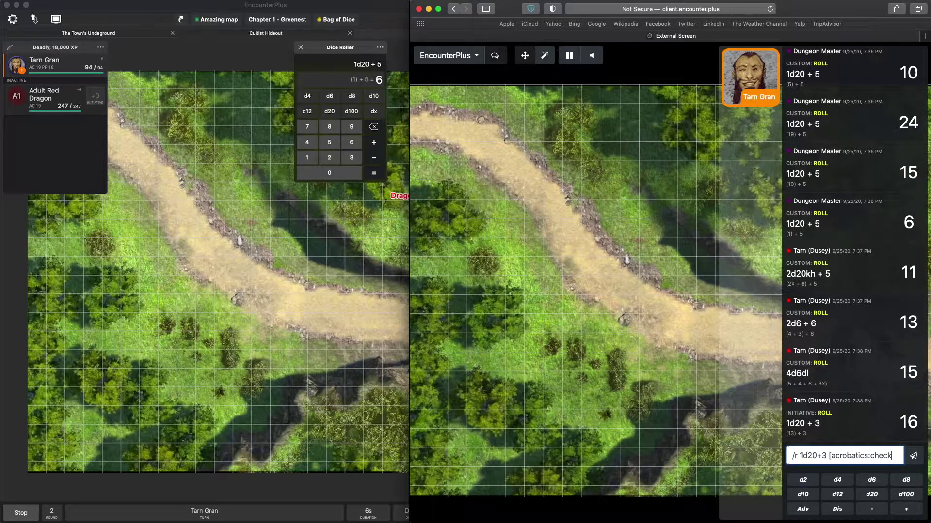
Replace the skill check label in the drafted roll command with dagger:attack.
key(BackSpace)
key(BackSpace)
key(BackSpace)
key(BackSpace)
key(BackSpace)
key(BackSpace)
key(BackSpace)
key(BackSpace)
key(BackSpace)
key(BackSpace)
key(BackSpace)
key(BackSpace)
key(BackSpace)
key(BackSpace)
key(BackSpace)
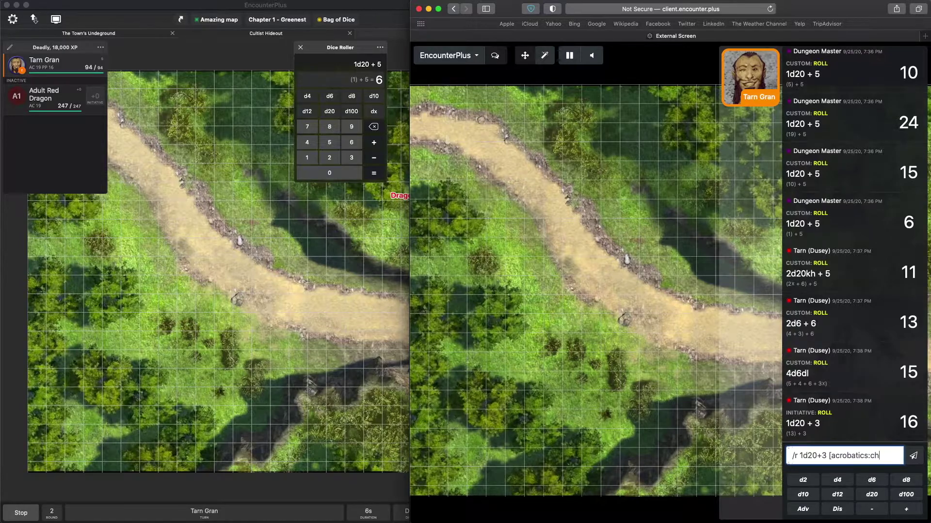
key(BackSpace)
key(BackSpace)
text(da)
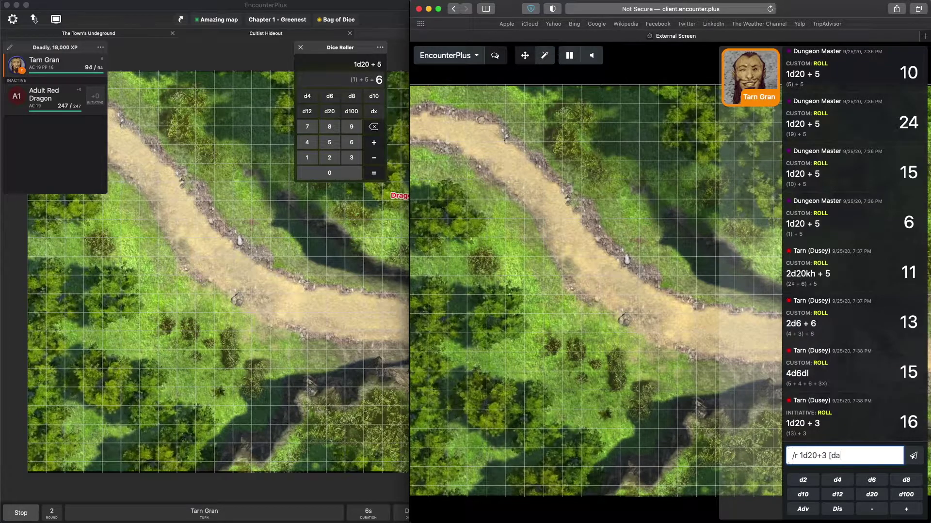
text(gger:attack)
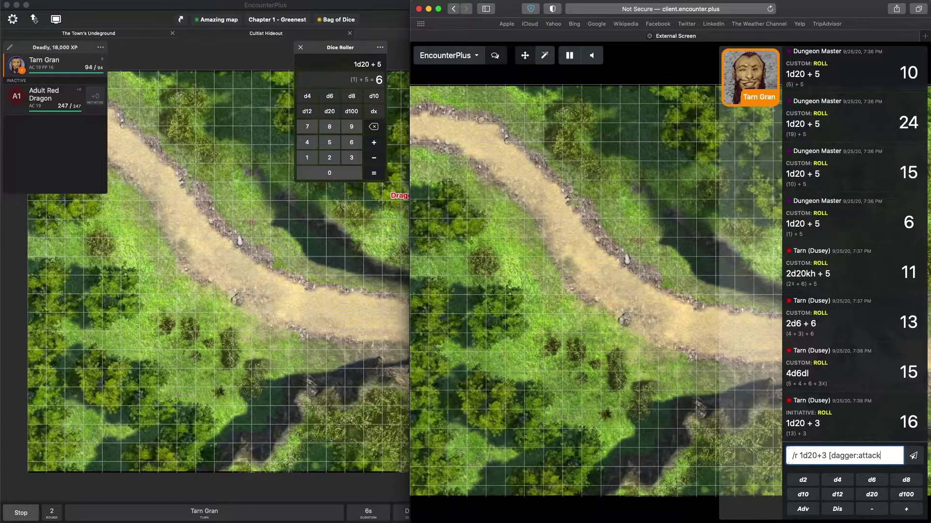
Relabel the drafted 1d20+3 roll as [dagger:damage] and send it.
key(BackSpace)
key(BackSpace)
key(BackSpace)
key(BackSpace)
key(BackSpace)
key(BackSpace)
key(BackSpace)
key(BackSpace)
key(BackSpace)
key(BackSpace)
key(BackSpace)
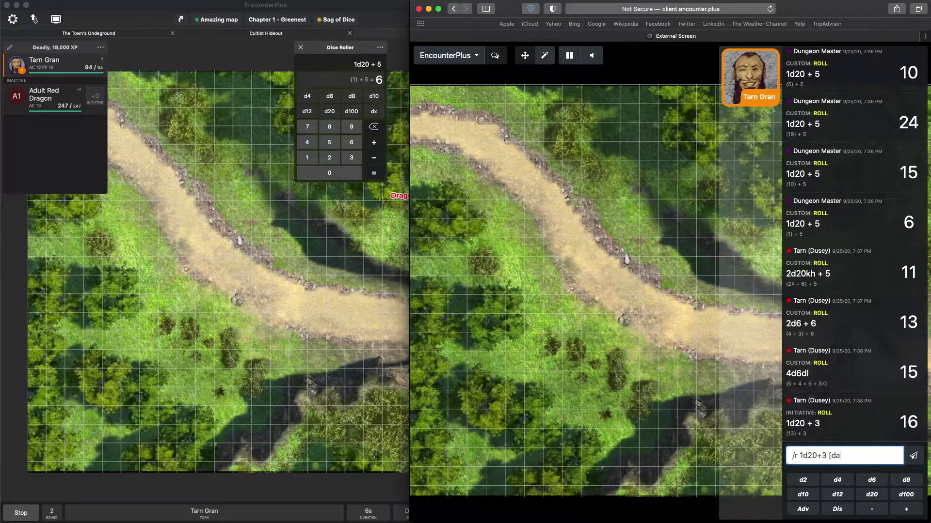
key(BackSpace)
key(BackSpace)
text(dagg)
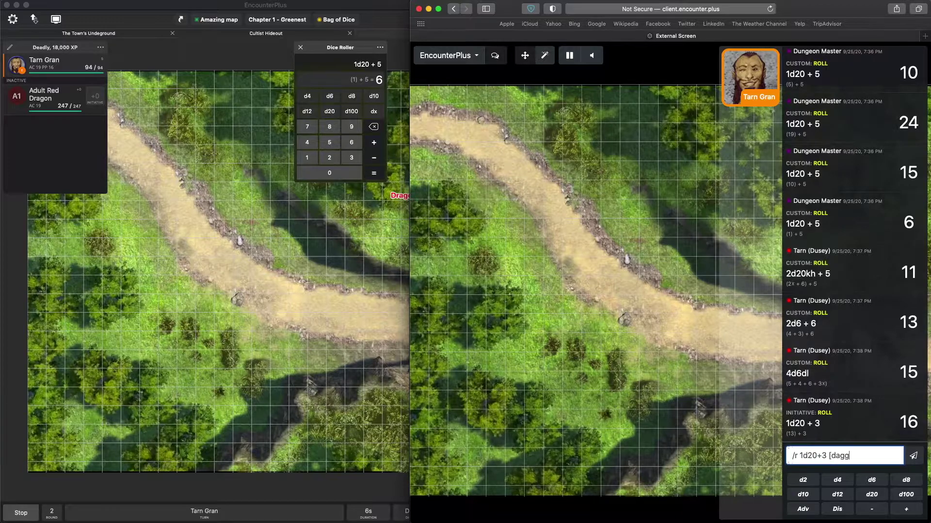
text(er:damage])
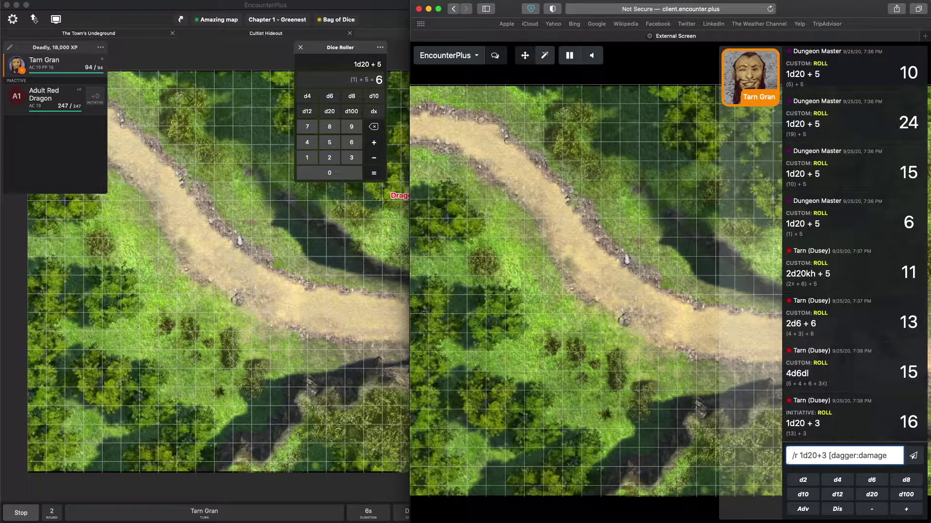
key(Return)
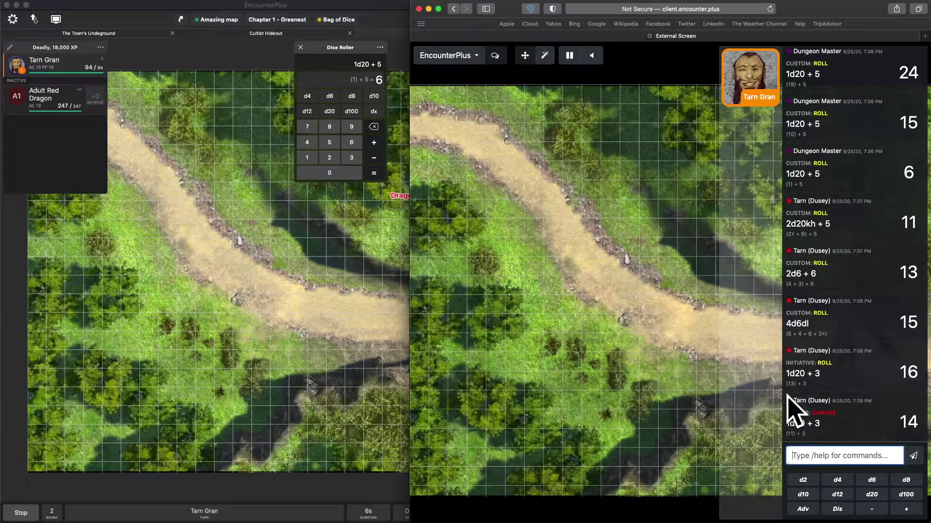
Switch back to EncounterPlus and open Messages in place of the Dice Roller and the Adult Red Dragon stat block.
click(405, 444)
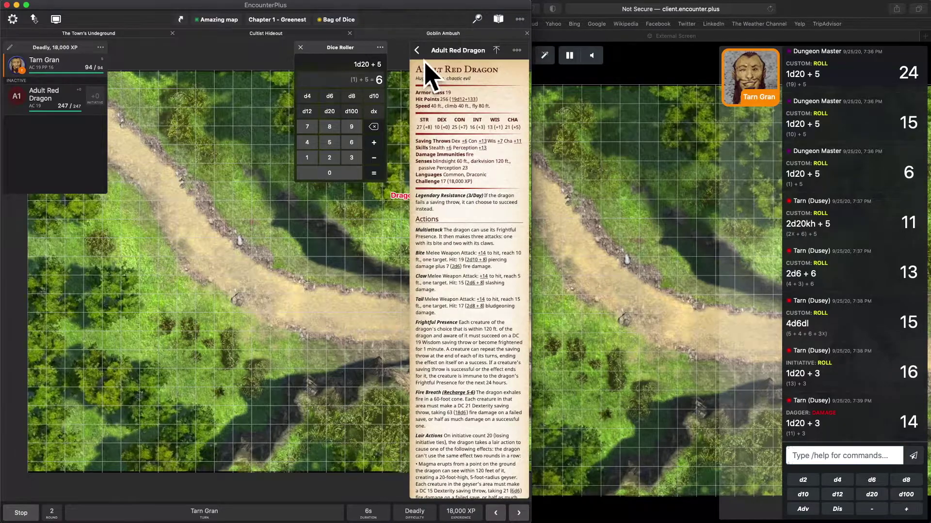
click(402, 172)
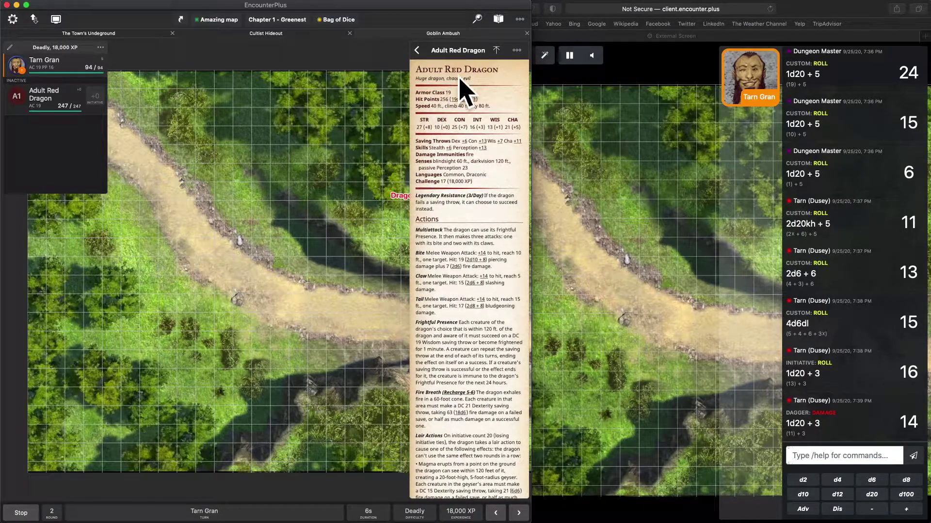
click(498, 19)
click(403, 128)
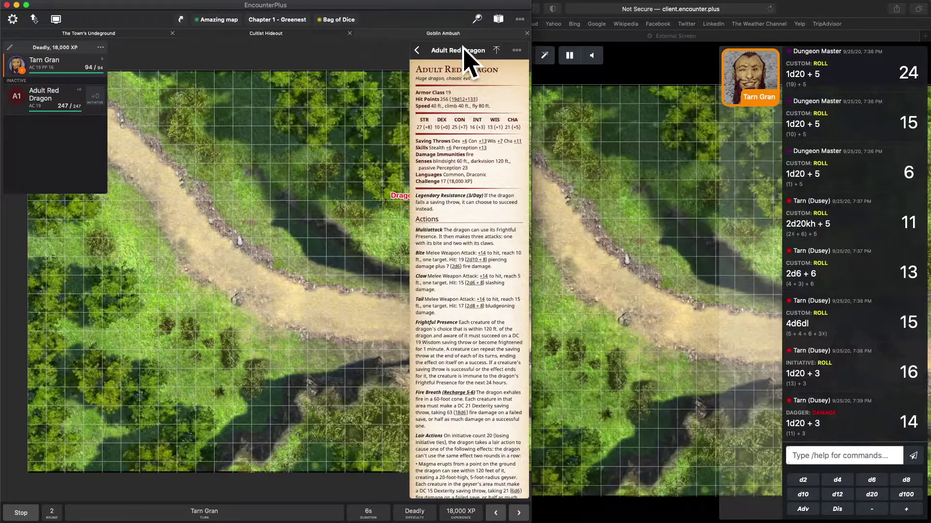
click(478, 20)
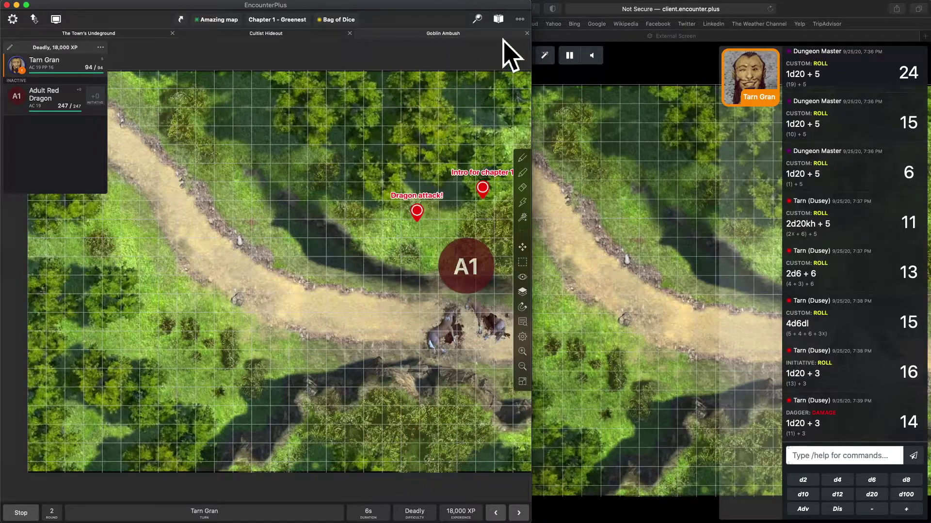
click(520, 19)
click(497, 90)
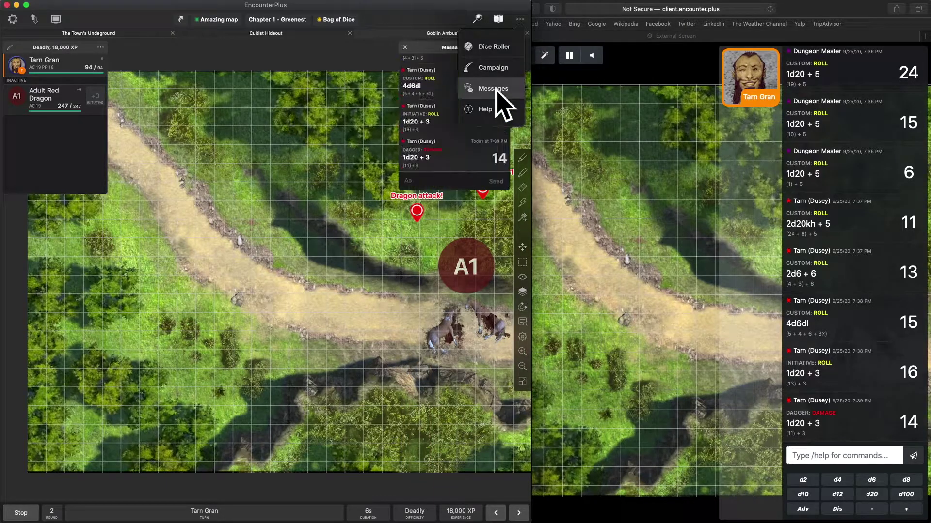